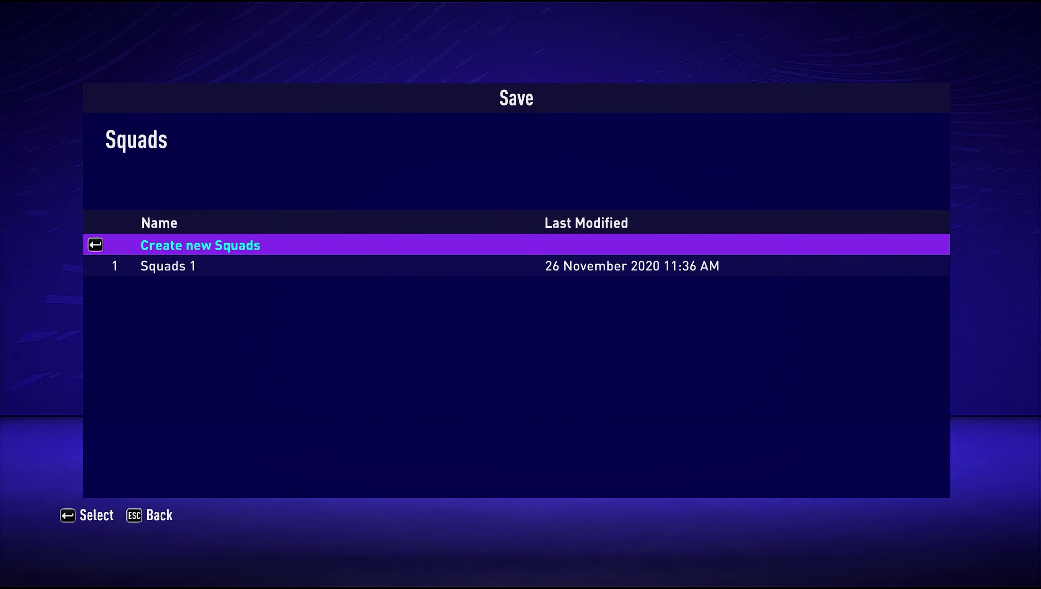
Save the current squads by overwriting the existing Squads 1 file
{"action": "key", "text": "Down"}
{"action": "key", "text": "Return"}
{"action": "key", "text": "Return"}
{"action": "key", "text": "Up"}
{"action": "key", "text": "Return"}
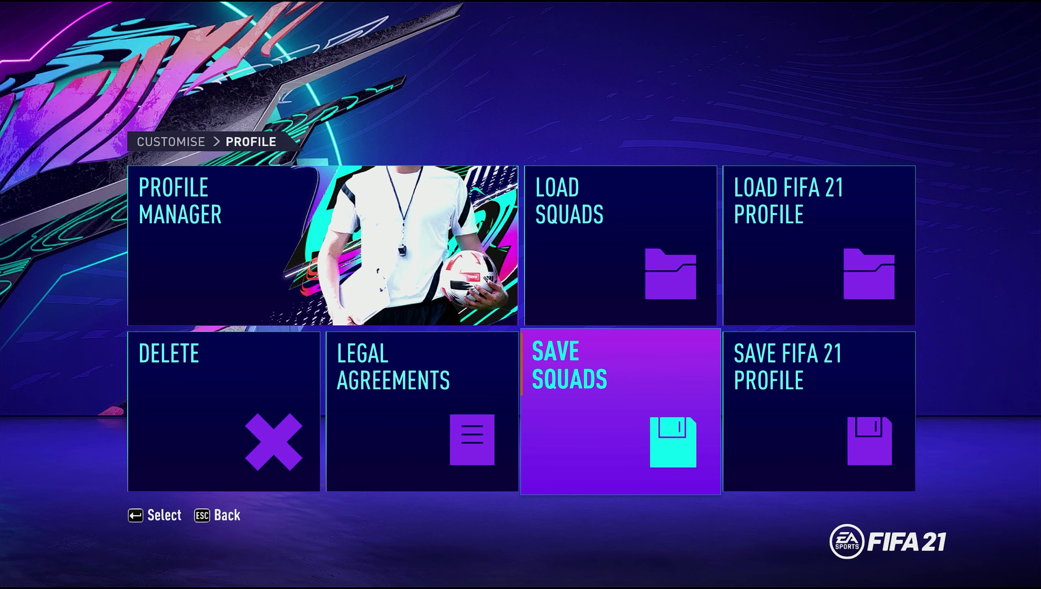
Switch the game to windowed mode and minimize it to reach the desktop
{"action": "key", "text": "alt+Return"}
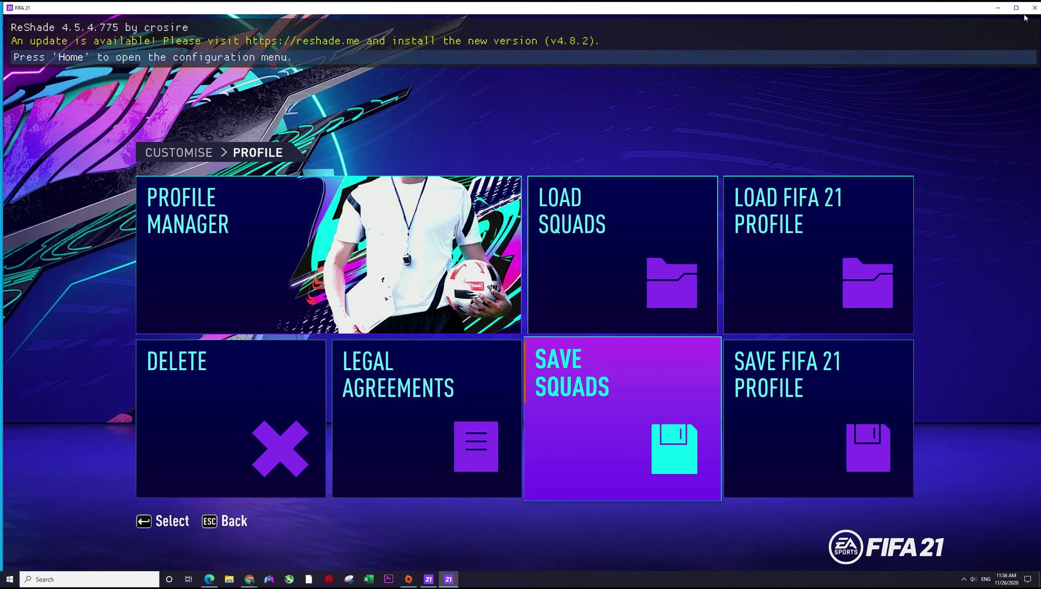
{"action": "key", "text": "super+Left"}
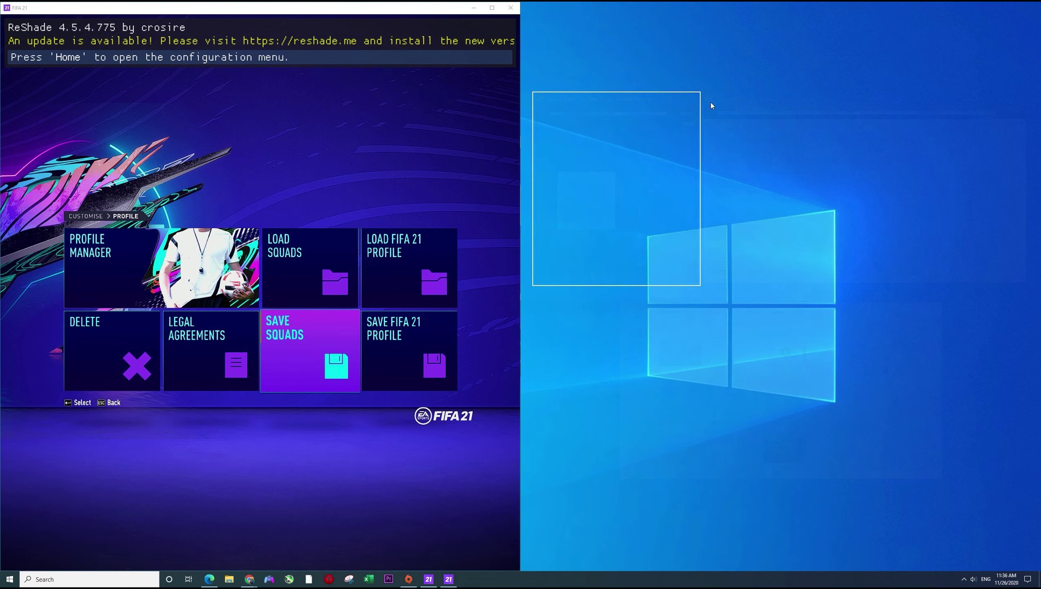
{"action": "left_click", "coordinate": [473, 9]}
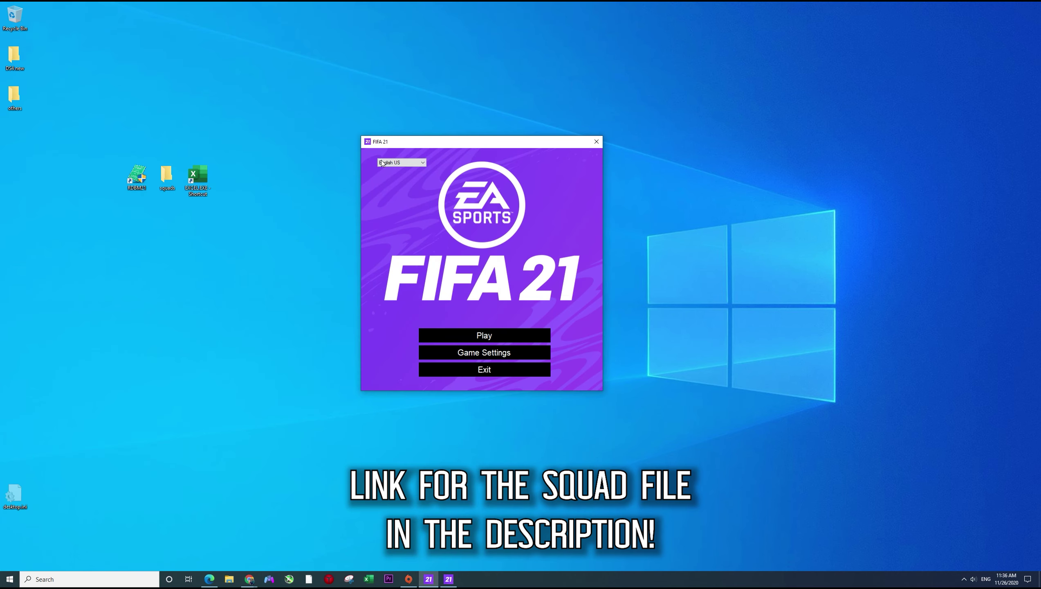
{"action": "double_click", "coordinate": [173, 188]}
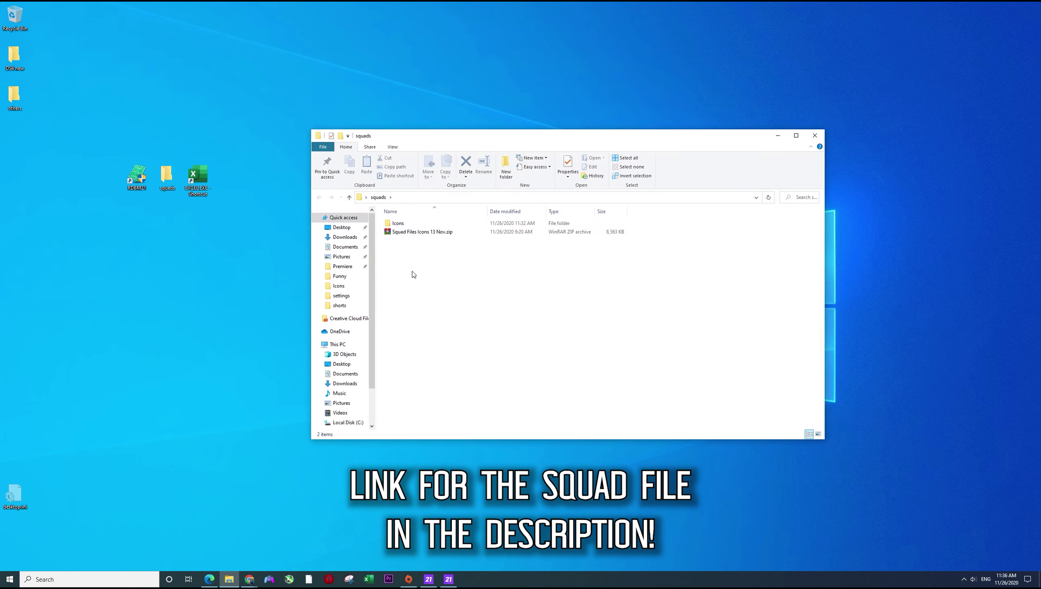
{"action": "double_click", "coordinate": [419, 233]}
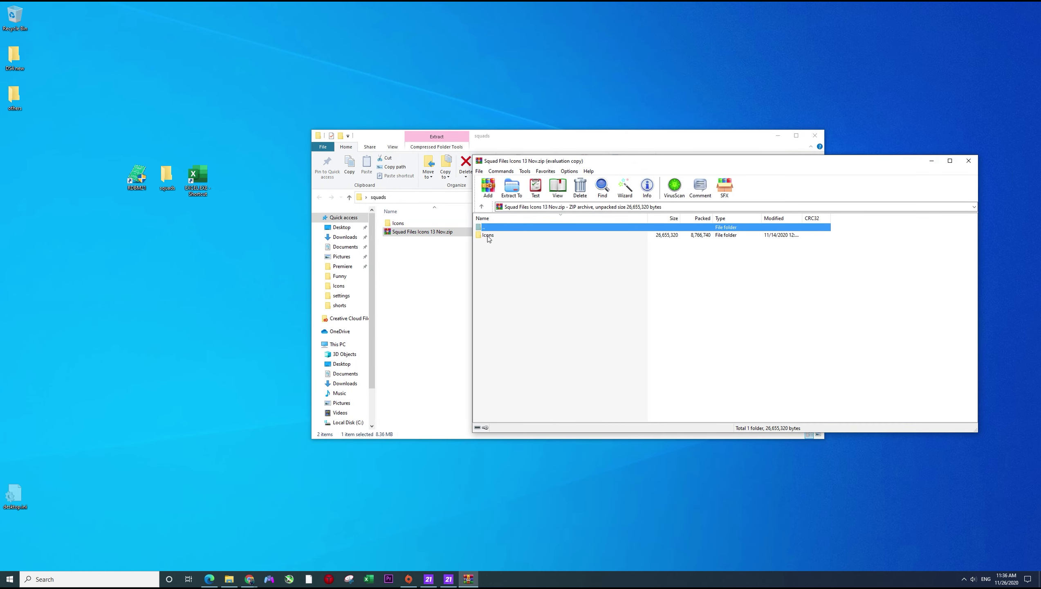
{"action": "double_click", "coordinate": [490, 235]}
{"action": "left_click", "coordinate": [357, 249]}
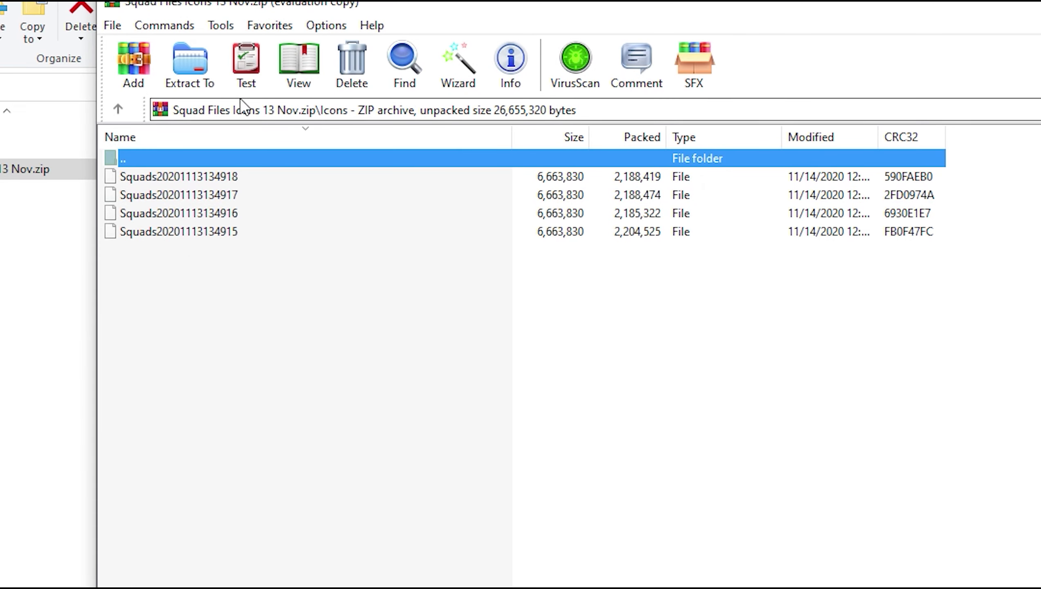
{"action": "left_click", "coordinate": [251, 234]}
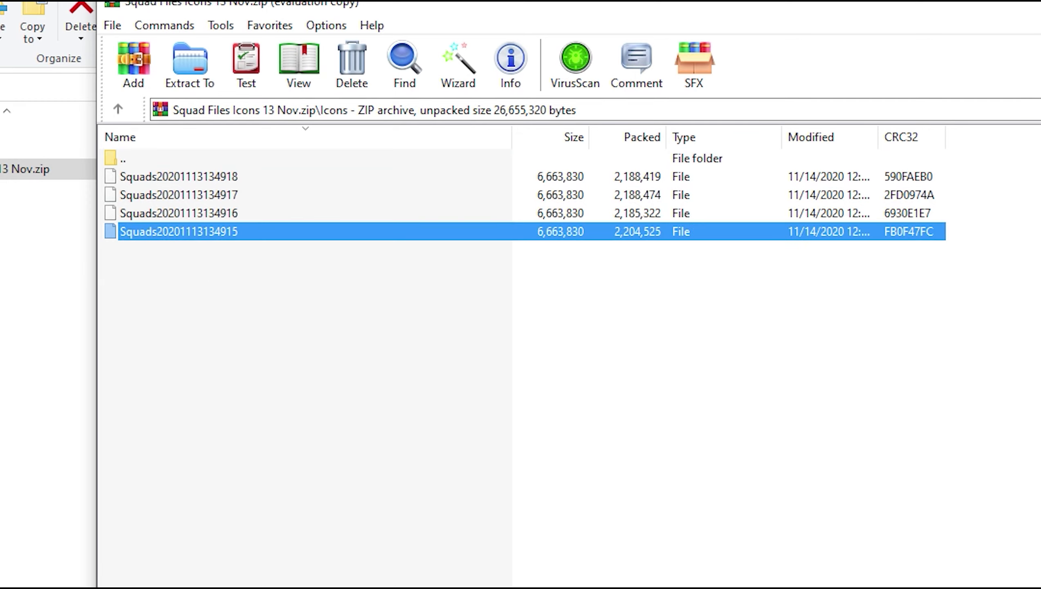
Open the settings folder under Documents\FIFA 21 in a separate window beside the squads folder
{"action": "left_click", "coordinate": [229, 579]}
{"action": "right_click", "coordinate": [229, 579]}
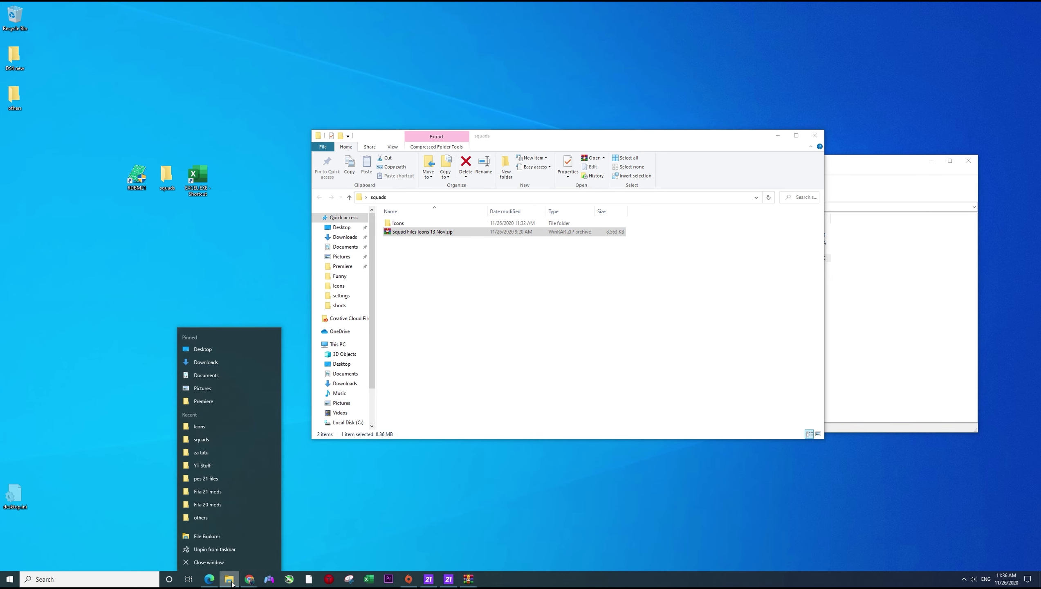
{"action": "left_click", "coordinate": [211, 375]}
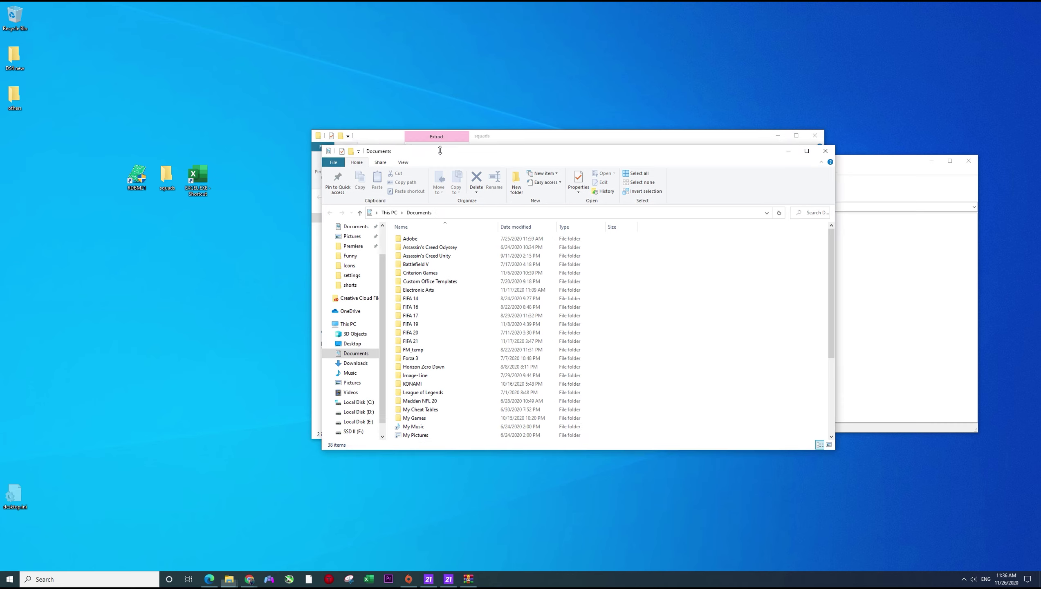
{"action": "double_click", "coordinate": [411, 331]}
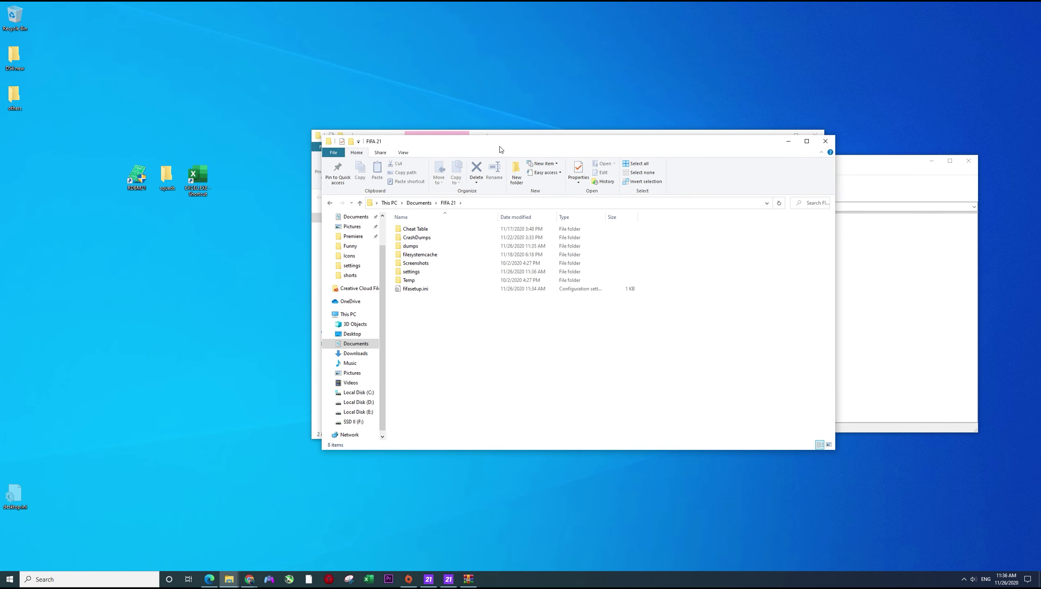
{"action": "left_click_drag", "start_coordinate": [501, 150], "coordinate": [290, 147]}
{"action": "double_click", "coordinate": [204, 271]}
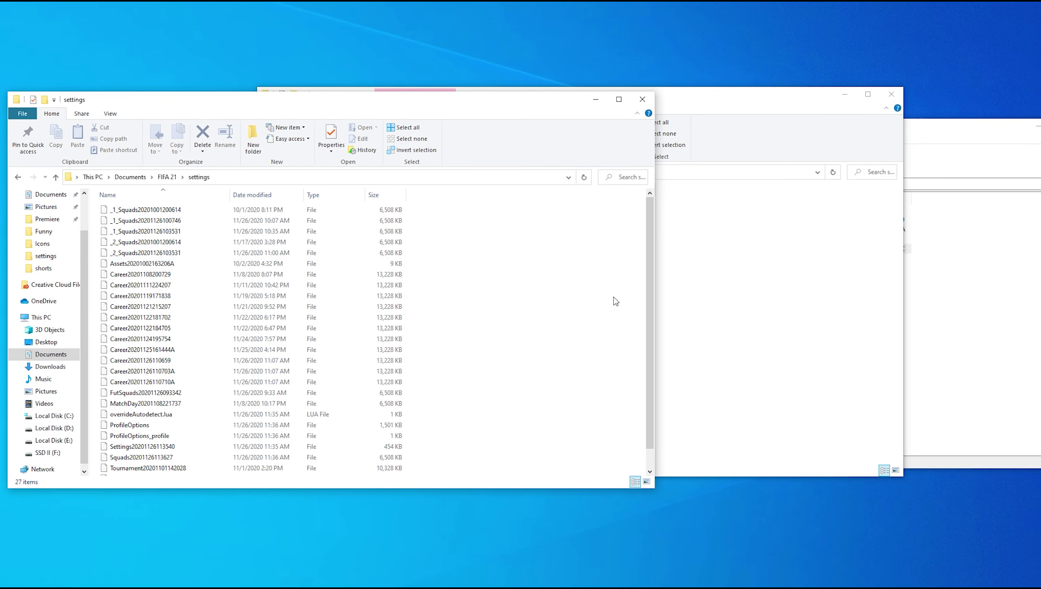
{"action": "scroll", "coordinate": [484, 369], "scroll_direction": "down", "scroll_amount": 1}
{"action": "left_click", "coordinate": [660, 337]}
{"action": "double_click", "coordinate": [373, 208]}
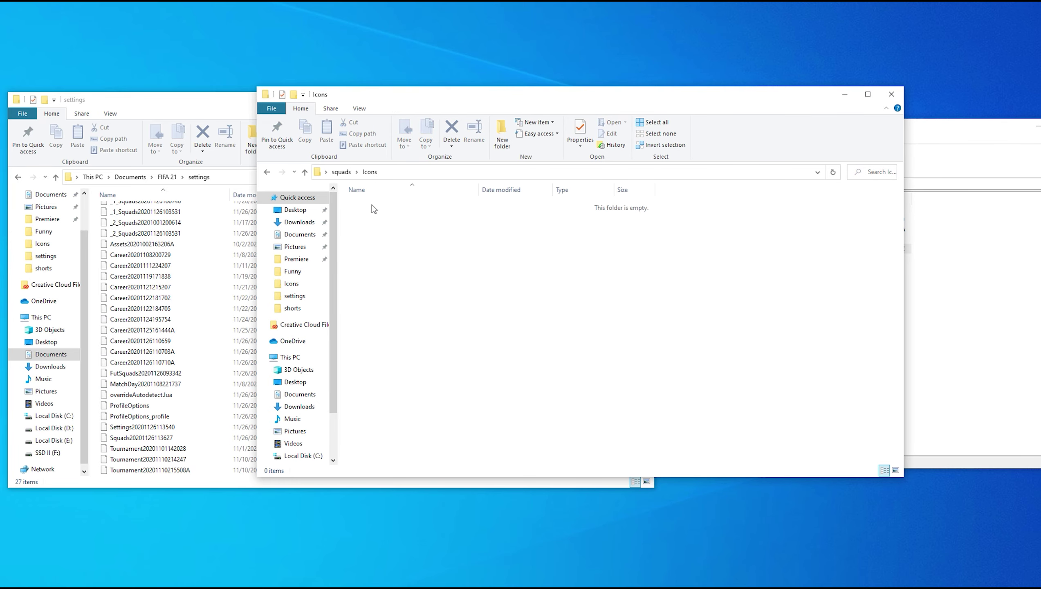
{"action": "left_click", "coordinate": [268, 171]}
{"action": "key", "text": "alt+Tab"}
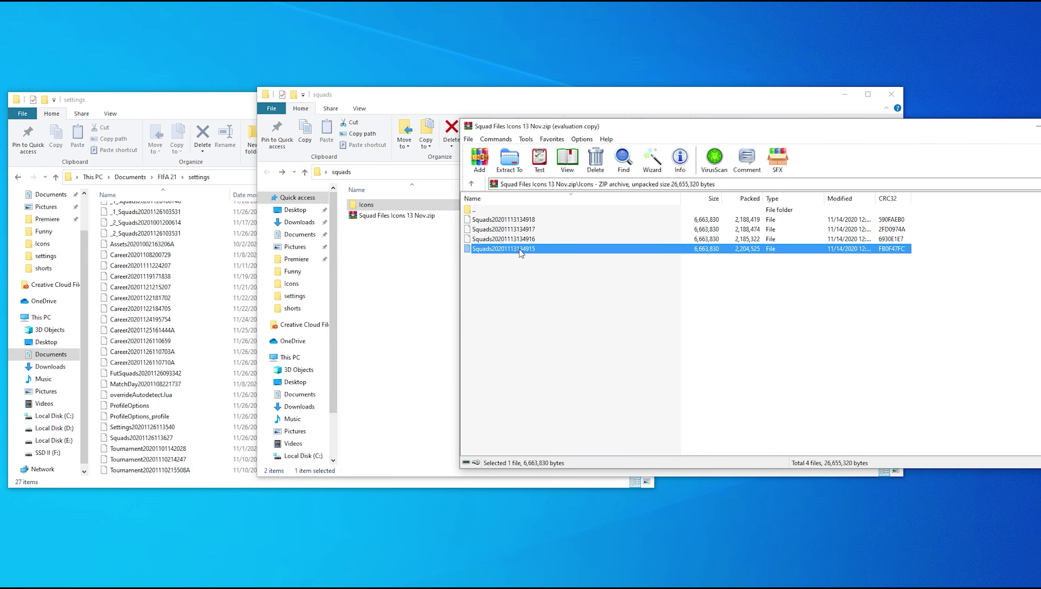
{"action": "left_click_drag", "start_coordinate": [521, 253], "coordinate": [116, 381]}
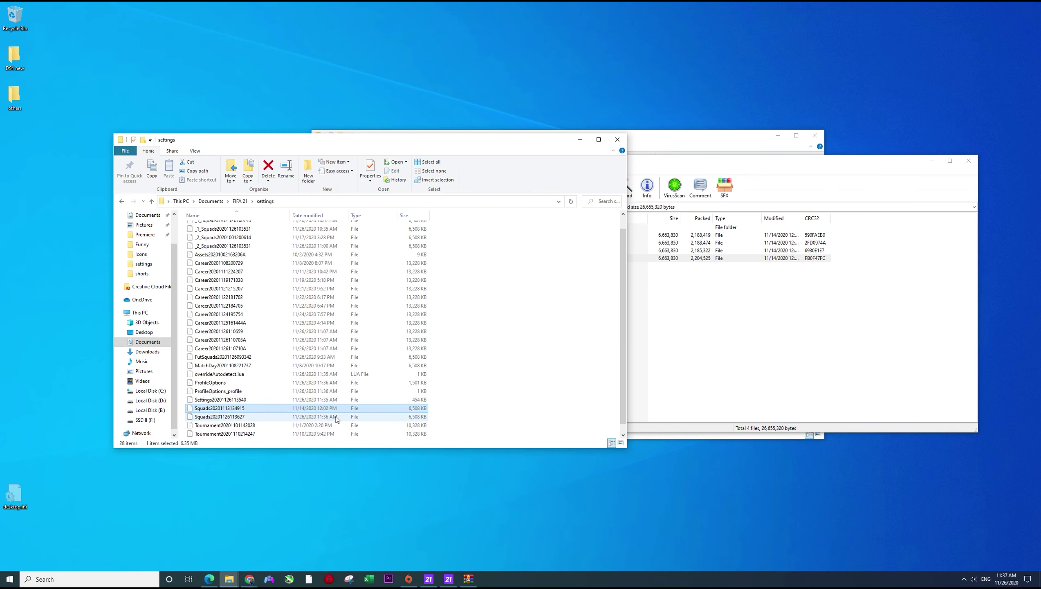
Refresh the settings folder and check the squad files in it, sorting by date modified and back by name
{"action": "right_click", "coordinate": [603, 374]}
{"action": "left_click", "coordinate": [622, 406]}
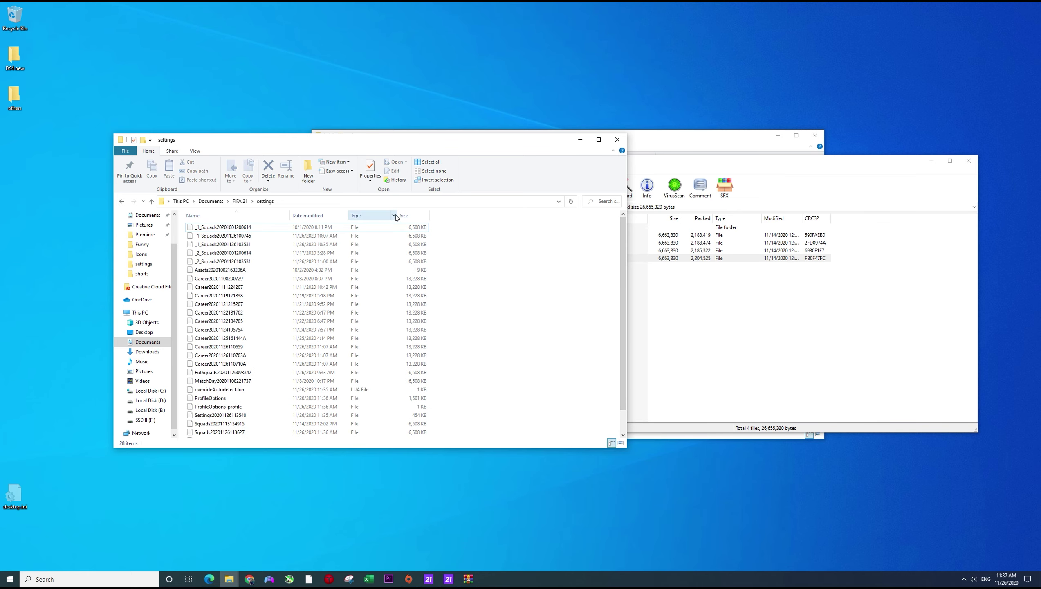
{"action": "left_click", "coordinate": [309, 214]}
{"action": "left_click", "coordinate": [318, 215]}
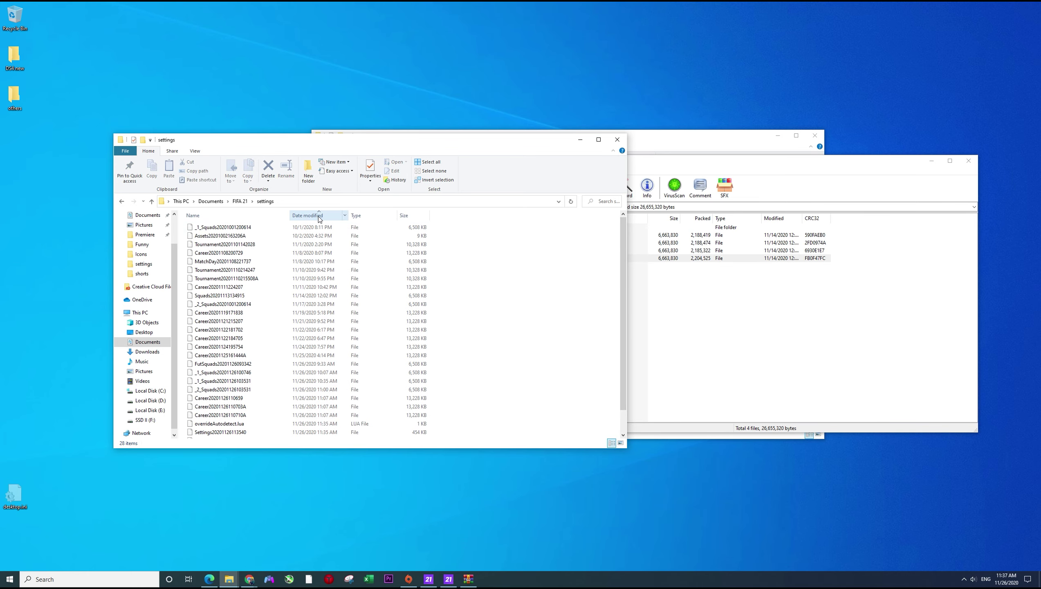
{"action": "left_click", "coordinate": [319, 218]}
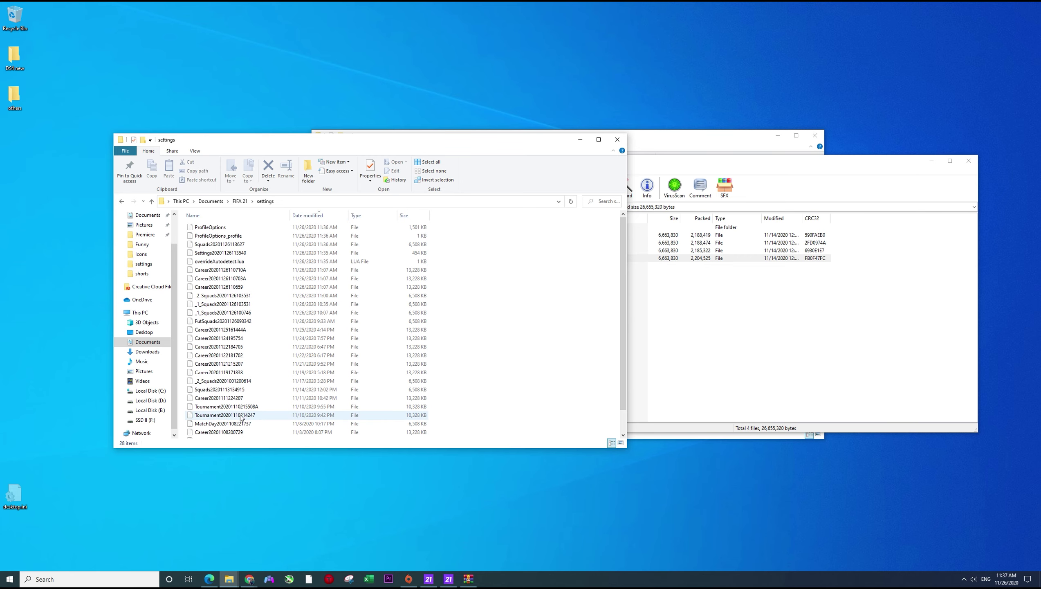
{"action": "left_click", "coordinate": [236, 215]}
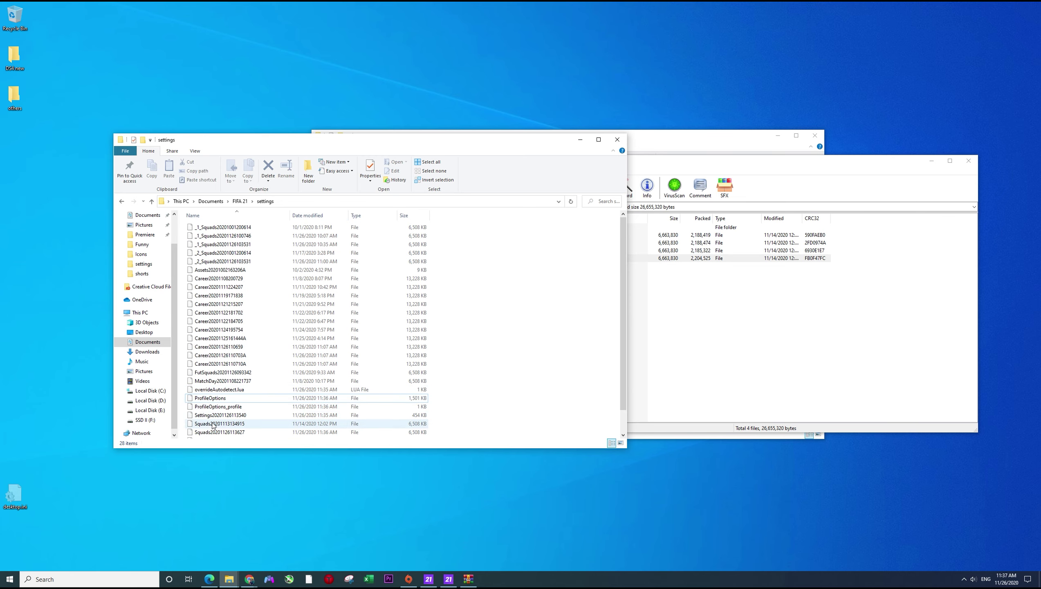
{"action": "scroll", "coordinate": [263, 420], "scroll_direction": "down", "scroll_amount": 1}
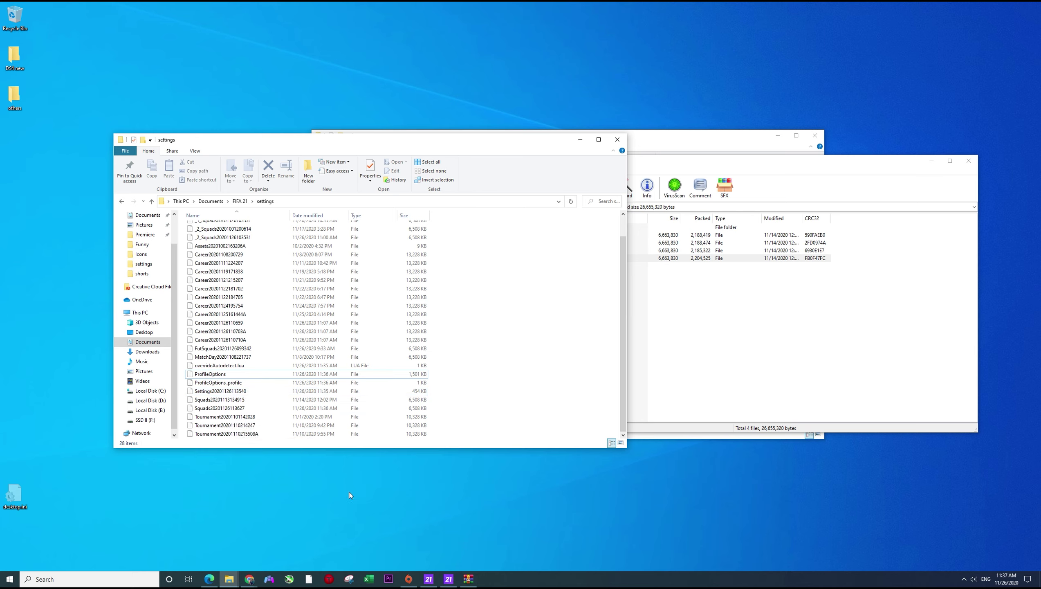
Switch back to FIFA 21, load the ICO_ALL squads and return the game to full screen
{"action": "mouse_move", "coordinate": [448, 578]}
{"action": "left_click", "coordinate": [448, 544]}
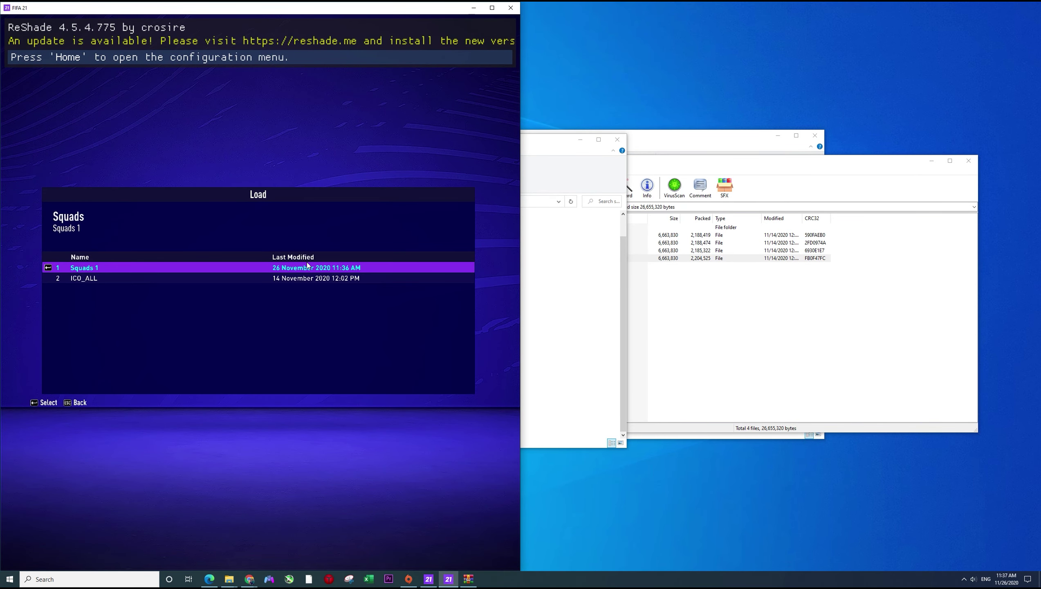
{"action": "left_click", "coordinate": [85, 278]}
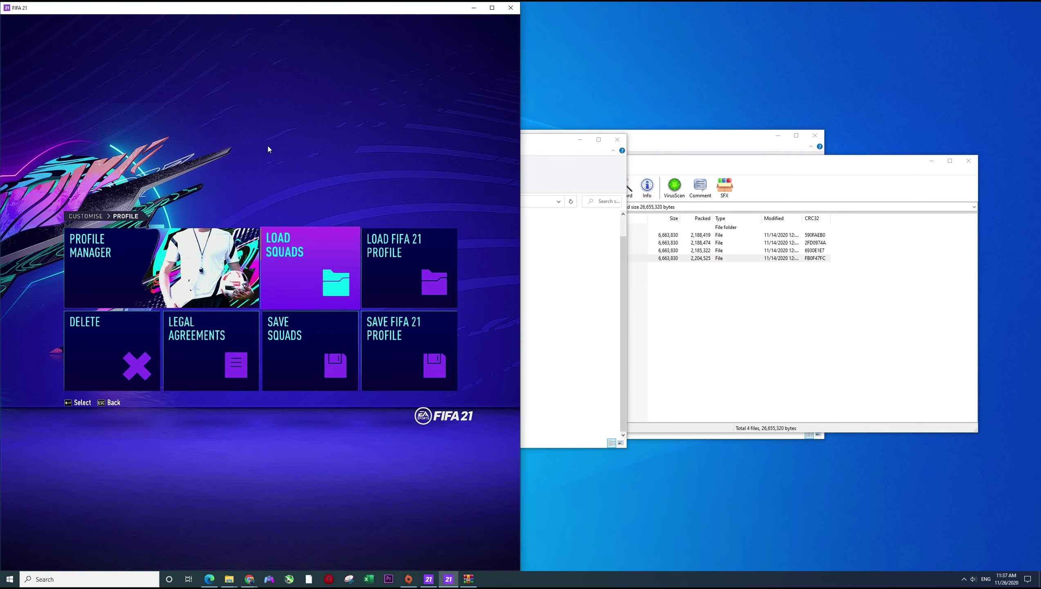
{"action": "key", "text": "Escape"}
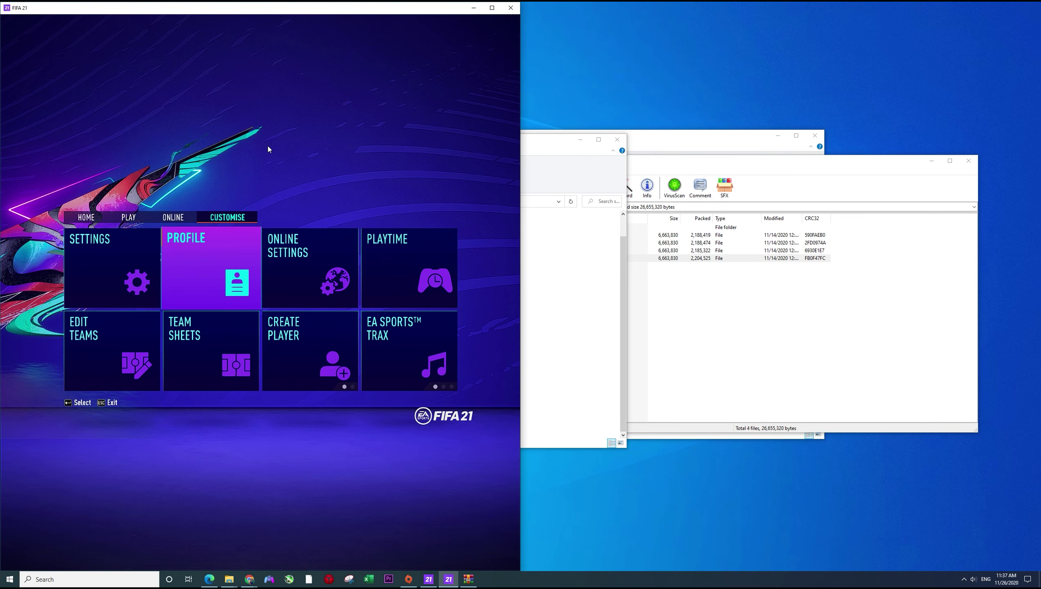
{"action": "key", "text": "alt+Return"}
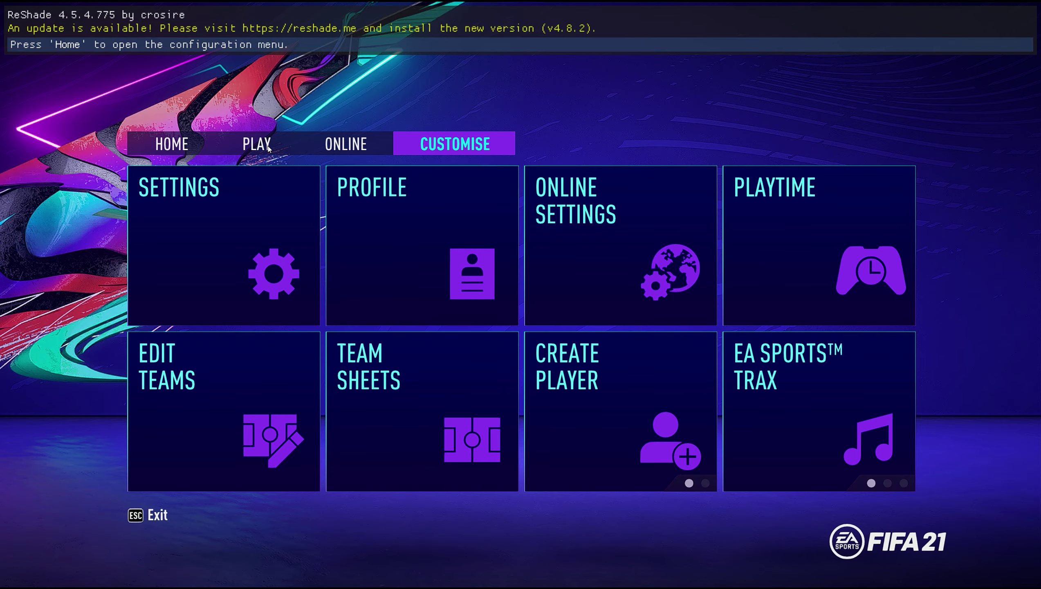
Load the ICO_ALL squads again from the Profile options and return to the Customise page
{"action": "key", "text": "Return"}
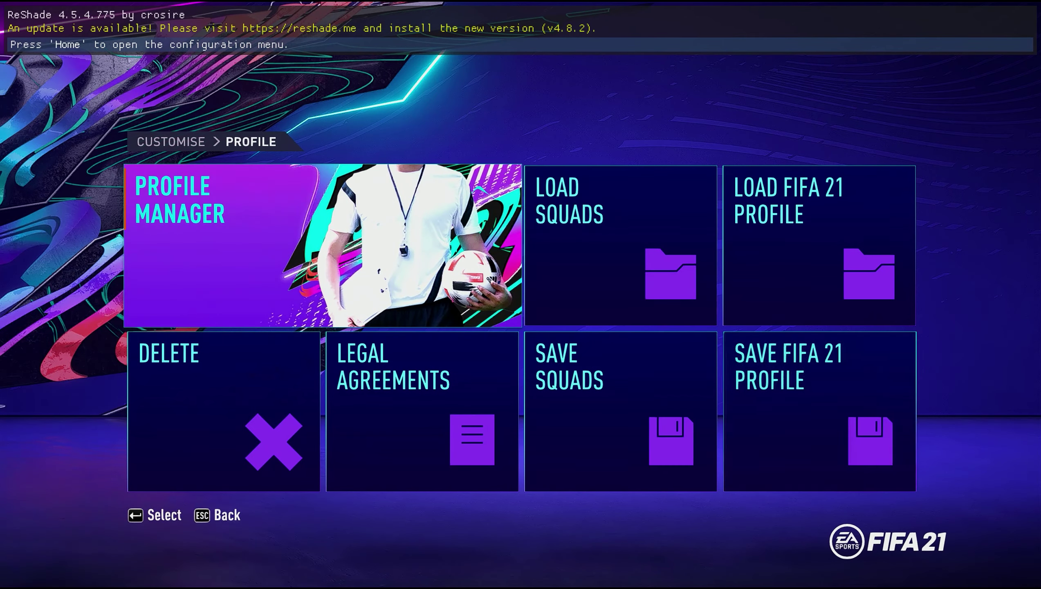
{"action": "key", "text": "Right"}
{"action": "key", "text": "Return"}
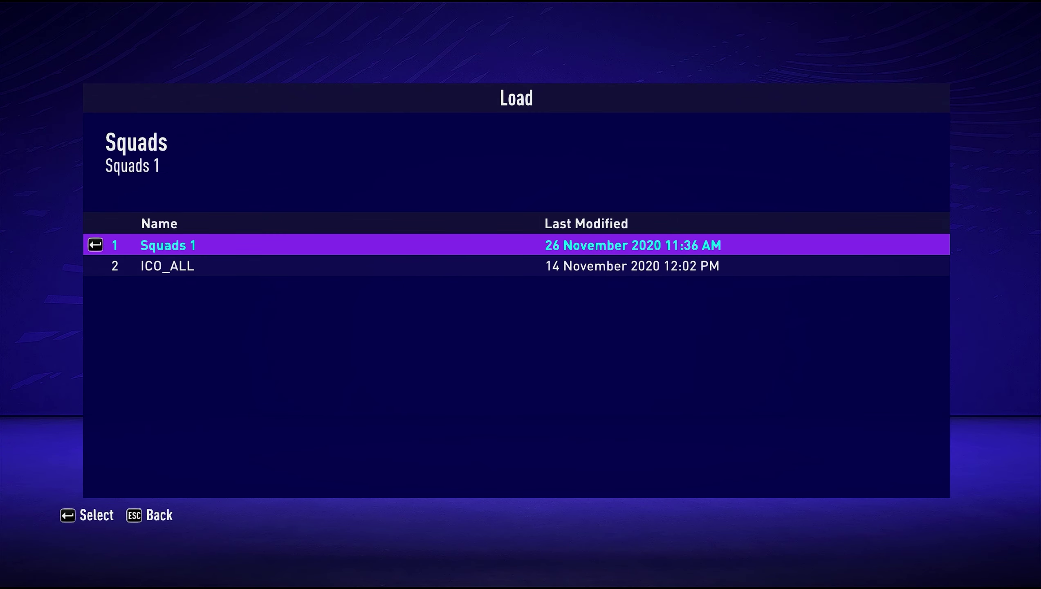
{"action": "key", "text": "Down"}
{"action": "key", "text": "Return"}
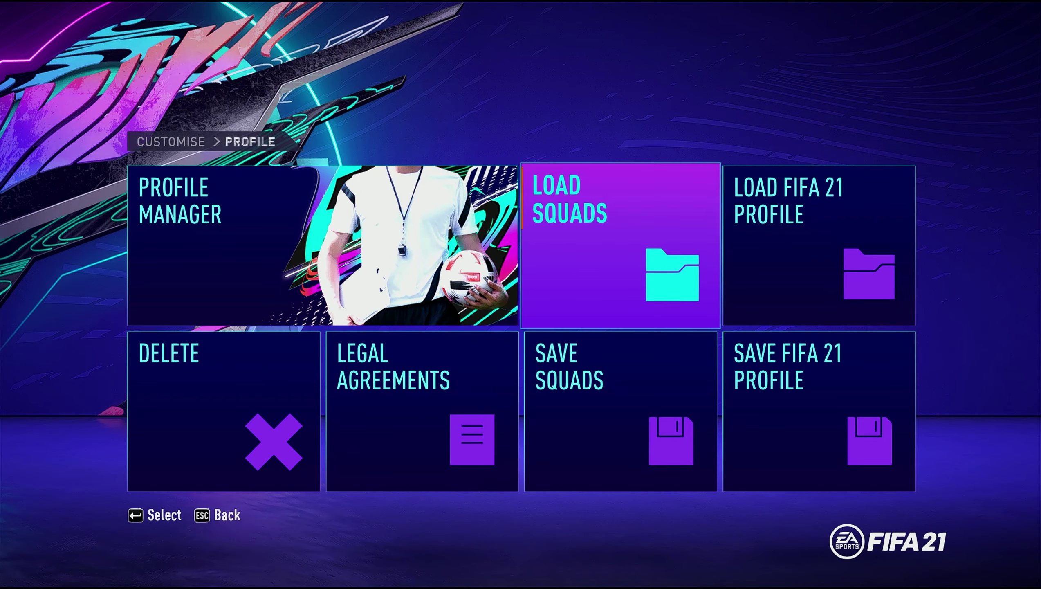
{"action": "key", "text": "Escape"}
{"action": "key", "text": "Down"}
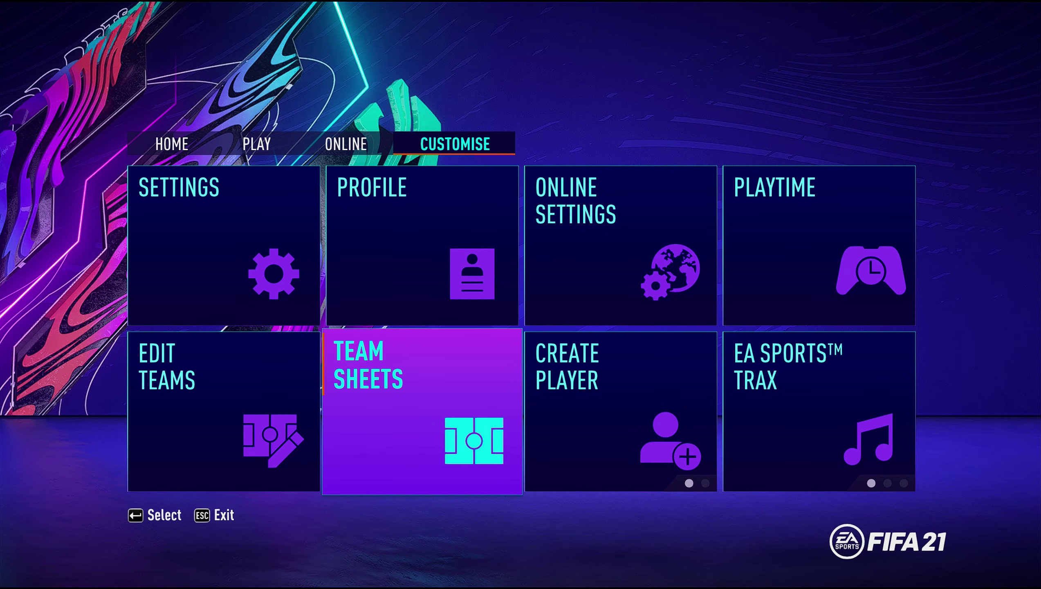
{"action": "key", "text": "Return"}
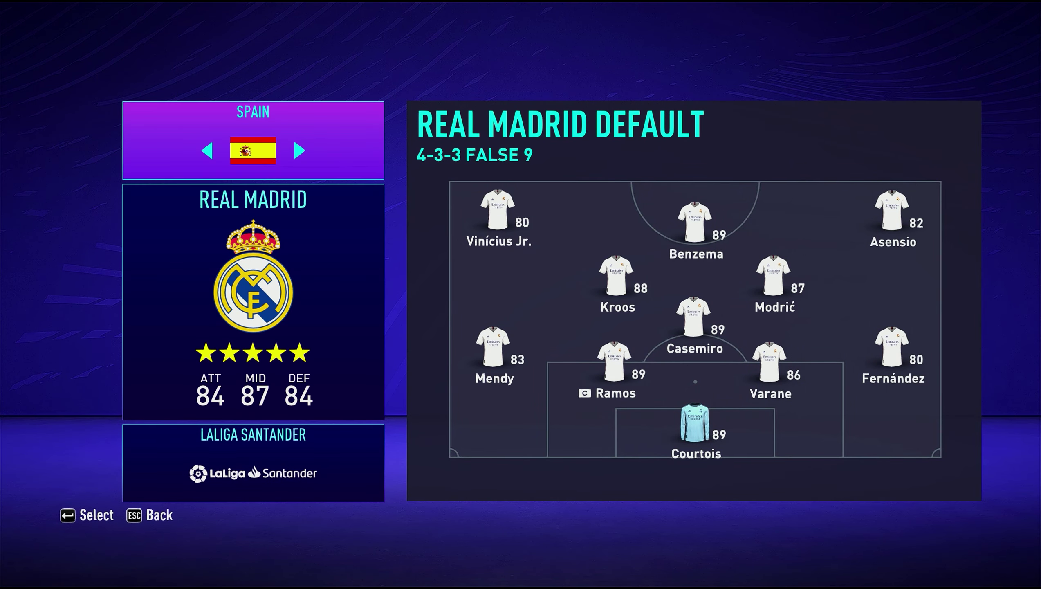
{"action": "key", "text": "Escape"}
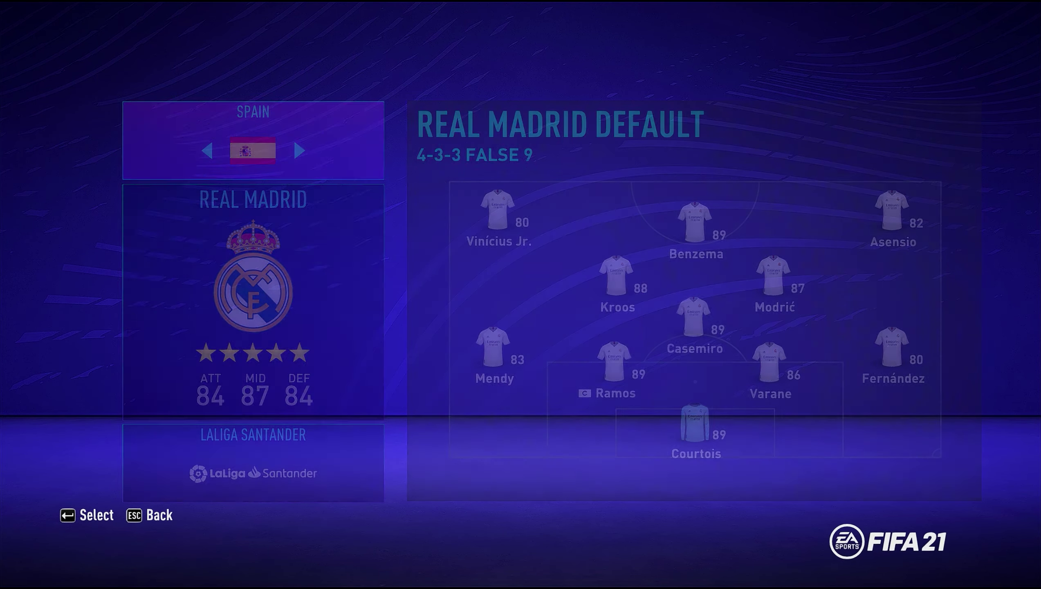
Open the club transfers option under Edit Teams
{"action": "key", "text": "Left"}
{"action": "key", "text": "Return"}
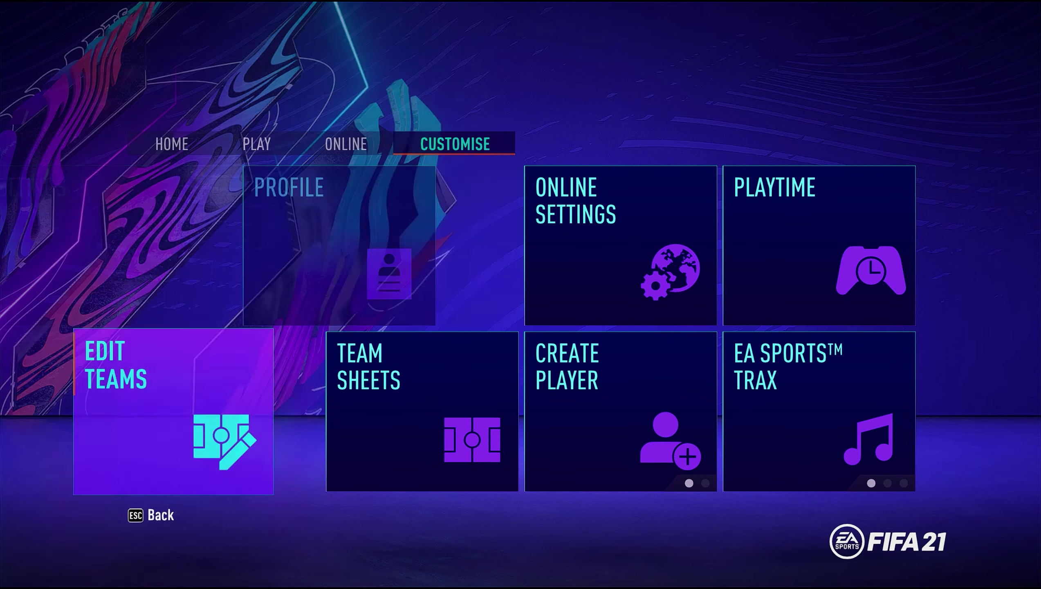
{"action": "key", "text": "Right"}
{"action": "key", "text": "Return"}
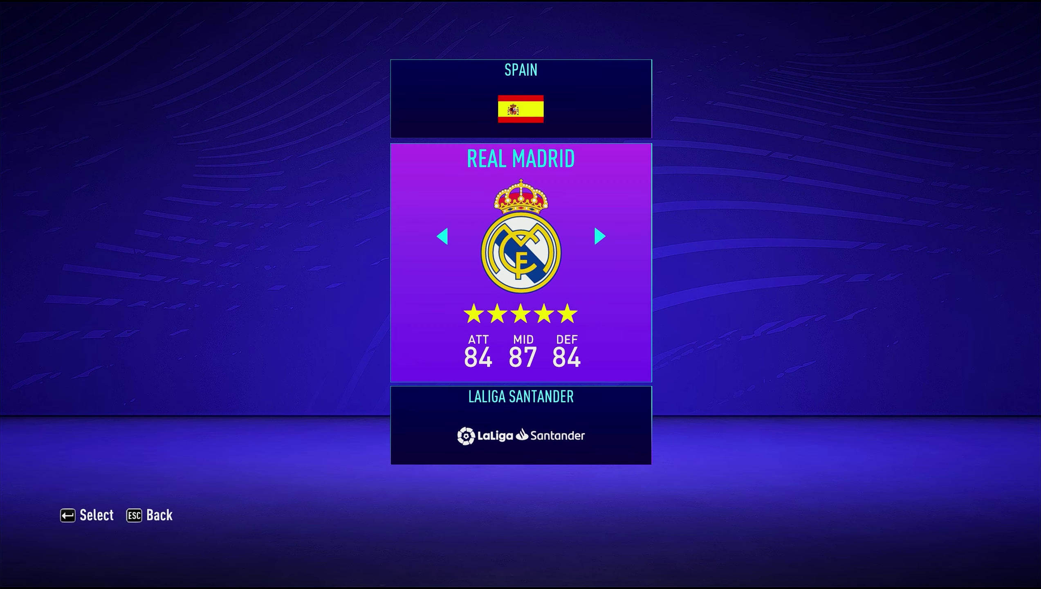
Choose Free Agents as the club to transfer from and start browsing its player list
{"action": "key", "text": "Up"}
{"action": "key", "text": "Left"}
{"action": "key", "text": "Left"}
{"action": "key", "text": "Left"}
{"action": "key", "text": "Left"}
{"action": "key", "text": "Left"}
{"action": "key", "text": "Left"}
{"action": "key", "text": "Left"}
{"action": "key", "text": "Left"}
{"action": "key", "text": "Left"}
{"action": "key", "text": "Left"}
{"action": "key", "text": "Left"}
{"action": "key", "text": "Left"}
{"action": "key", "text": "Left"}
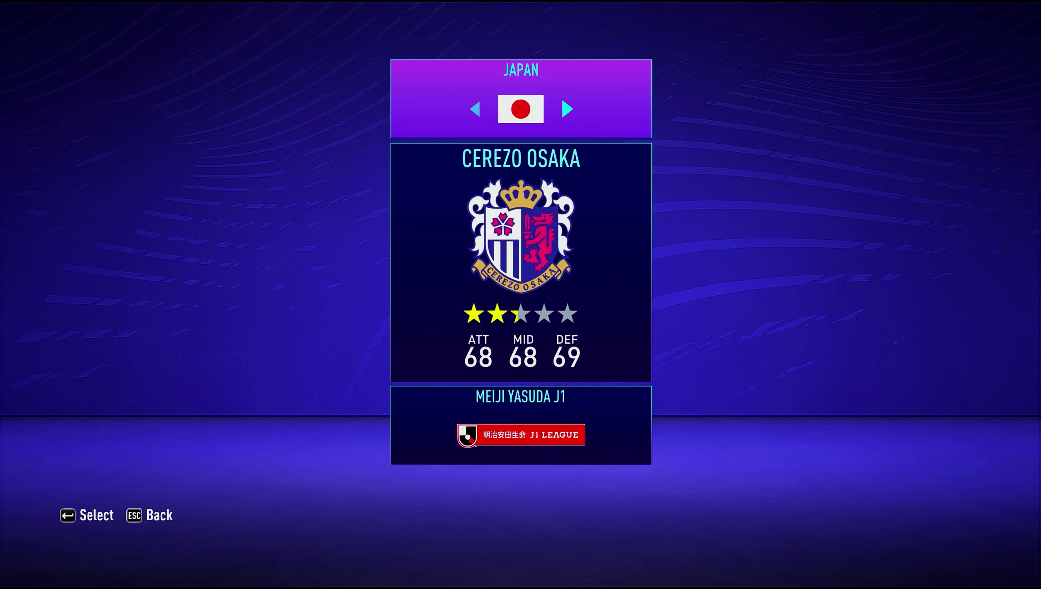
{"action": "key", "text": "Right"}
{"action": "key", "text": "Down"}
{"action": "key", "text": "Return"}
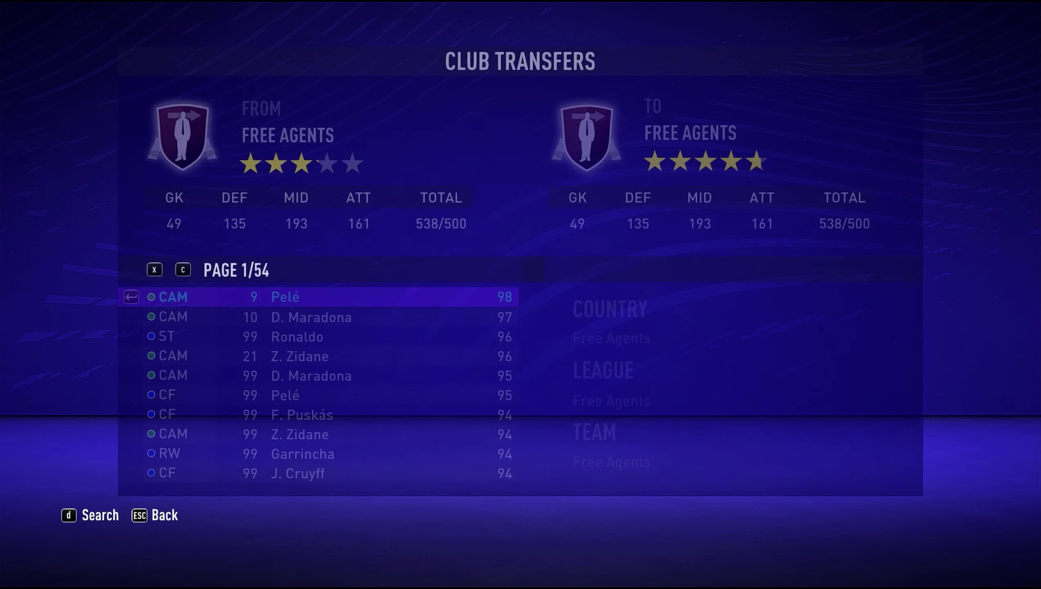
{"action": "key", "text": "Down"}
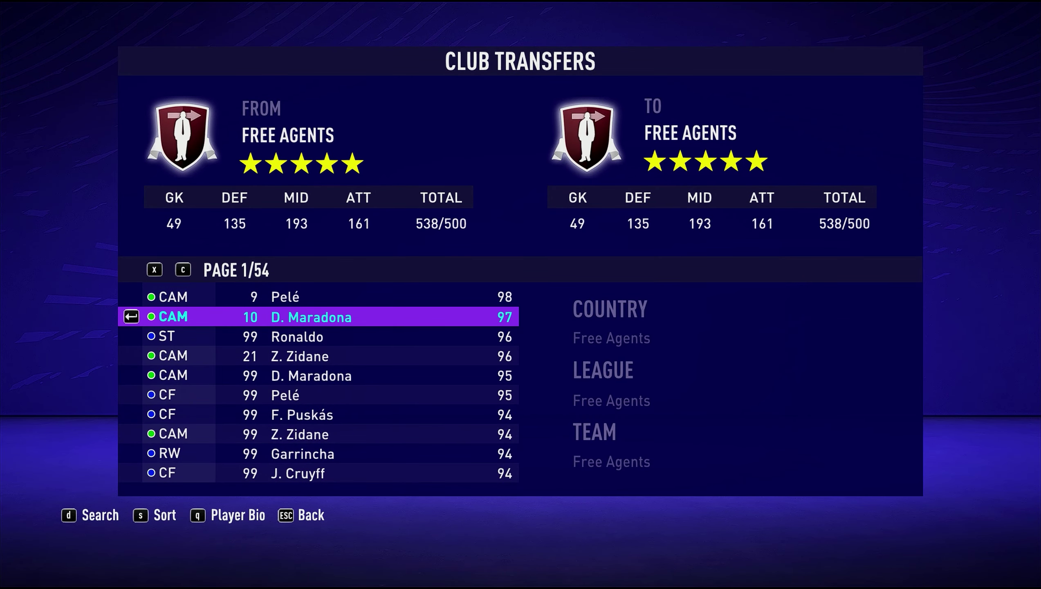
Look through the free agents list from page 1 to page 8, checking the icon players and their ratings
{"action": "key", "text": "Down"}
{"action": "key", "text": "Down"}
{"action": "key", "text": "Down"}
{"action": "key", "text": "Down"}
{"action": "key", "text": "c"}
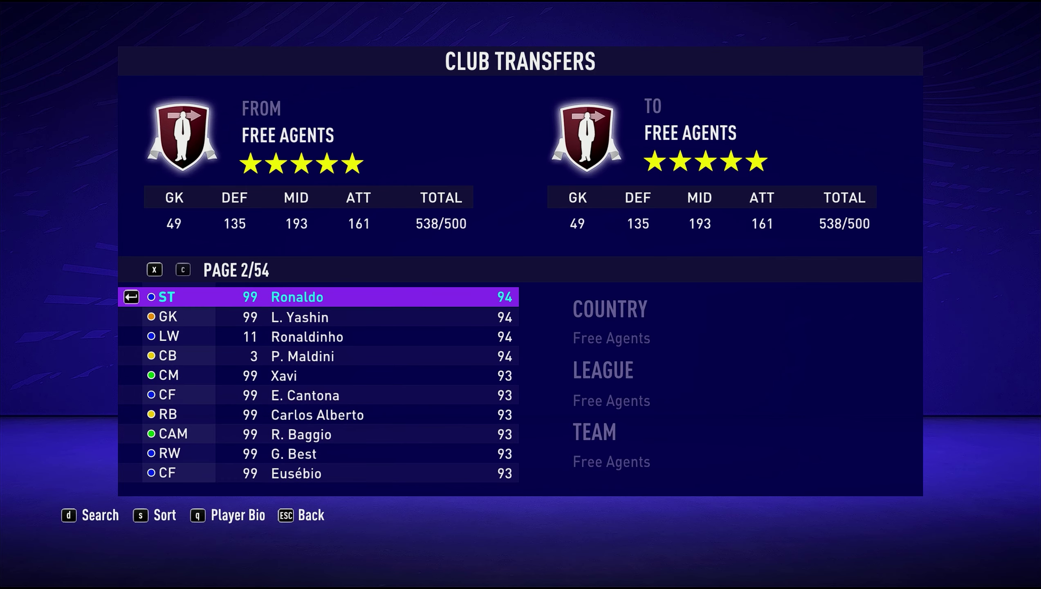
{"action": "key", "text": "Down"}
{"action": "key", "text": "Down"}
{"action": "key", "text": "Down"}
{"action": "key", "text": "c"}
{"action": "key", "text": "c"}
{"action": "key", "text": "c"}
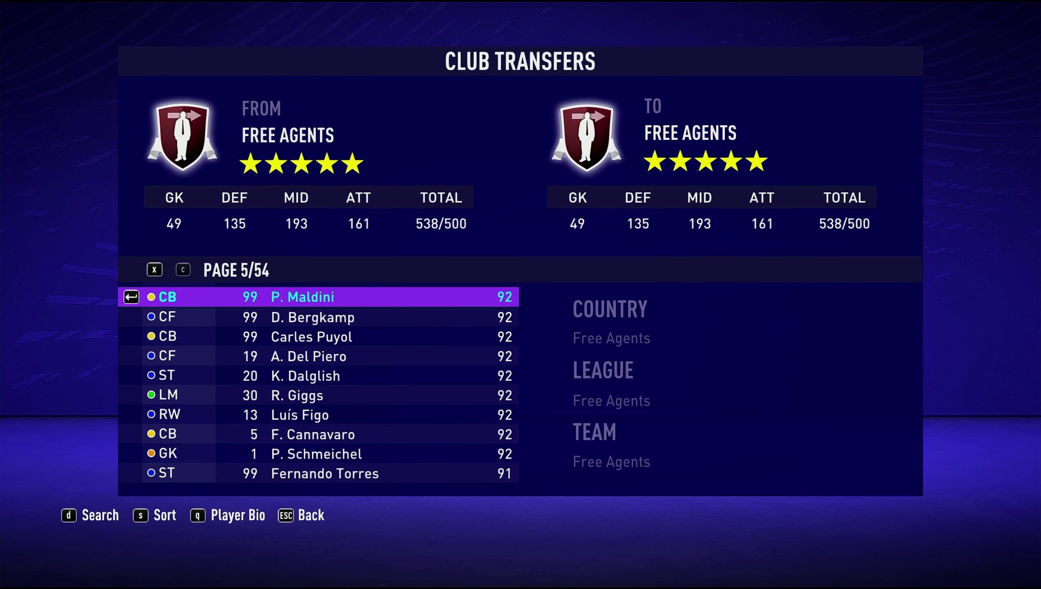
{"action": "key", "text": "c"}
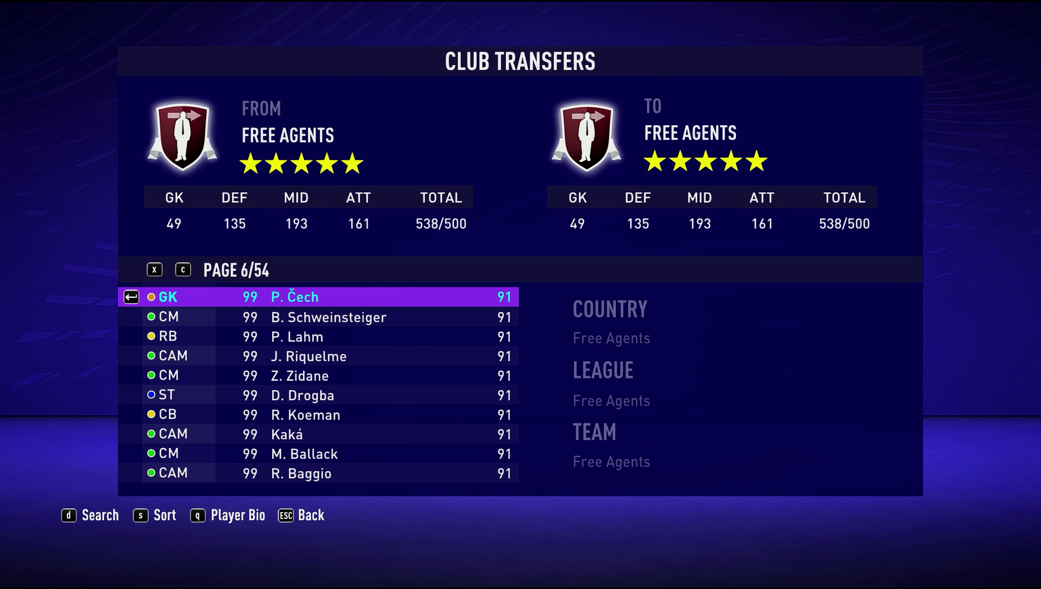
{"action": "key", "text": "x"}
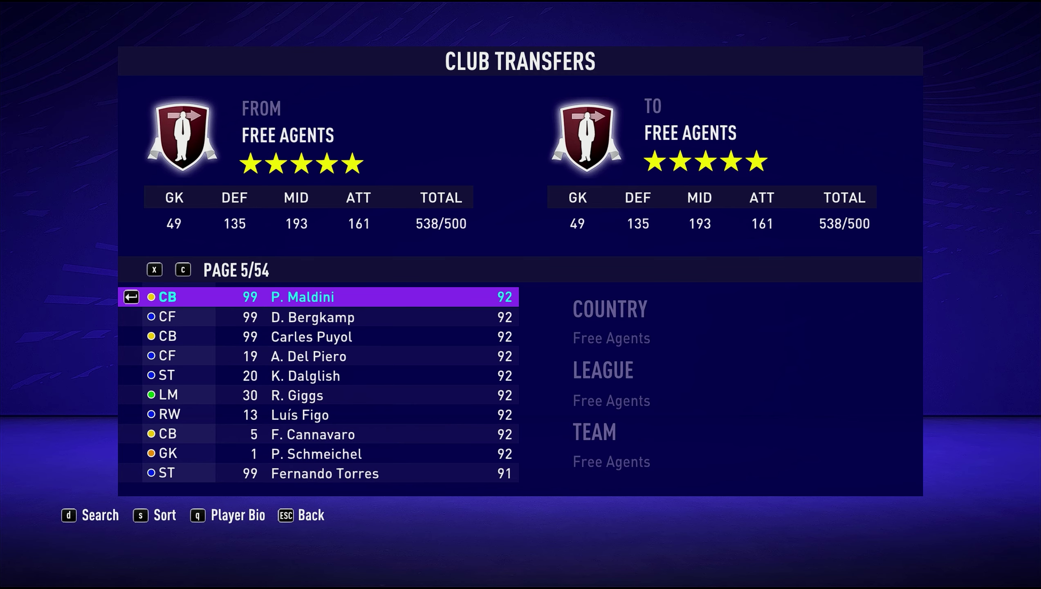
{"action": "key", "text": "c"}
{"action": "key", "text": "c"}
{"action": "key", "text": "Down"}
{"action": "key", "text": "Down"}
{"action": "key", "text": "c"}
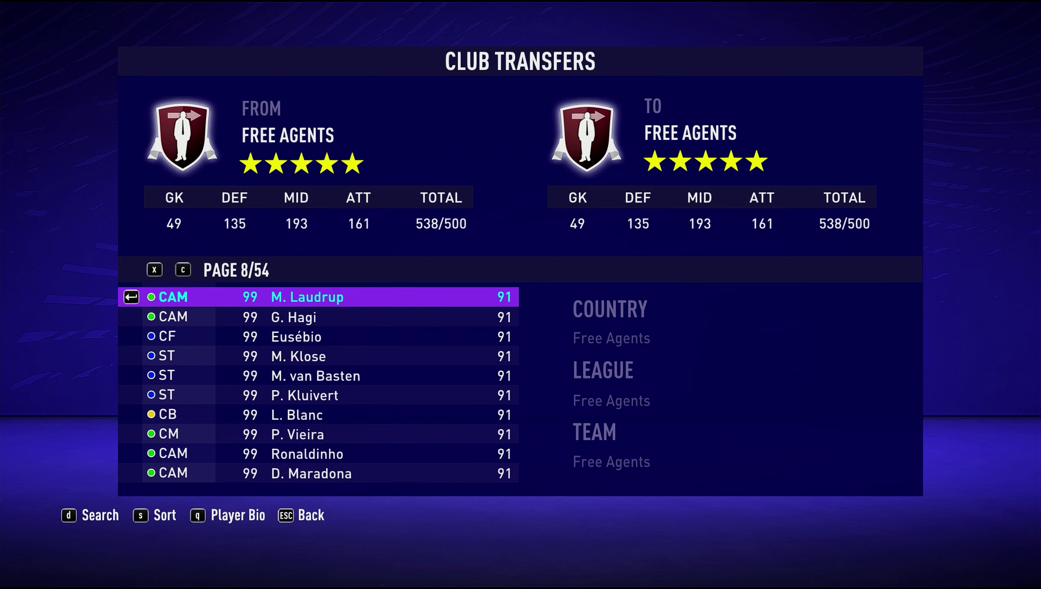
Pick the 91-rated D. Maradona on page 8 for transfer and set the destination country to Italy
{"action": "key", "text": "Down"}
{"action": "key", "text": "Down"}
{"action": "key", "text": "Down"}
{"action": "key", "text": "Down"}
{"action": "key", "text": "Down"}
{"action": "key", "text": "Down"}
{"action": "key", "text": "Down"}
{"action": "key", "text": "Down"}
{"action": "key", "text": "Down"}
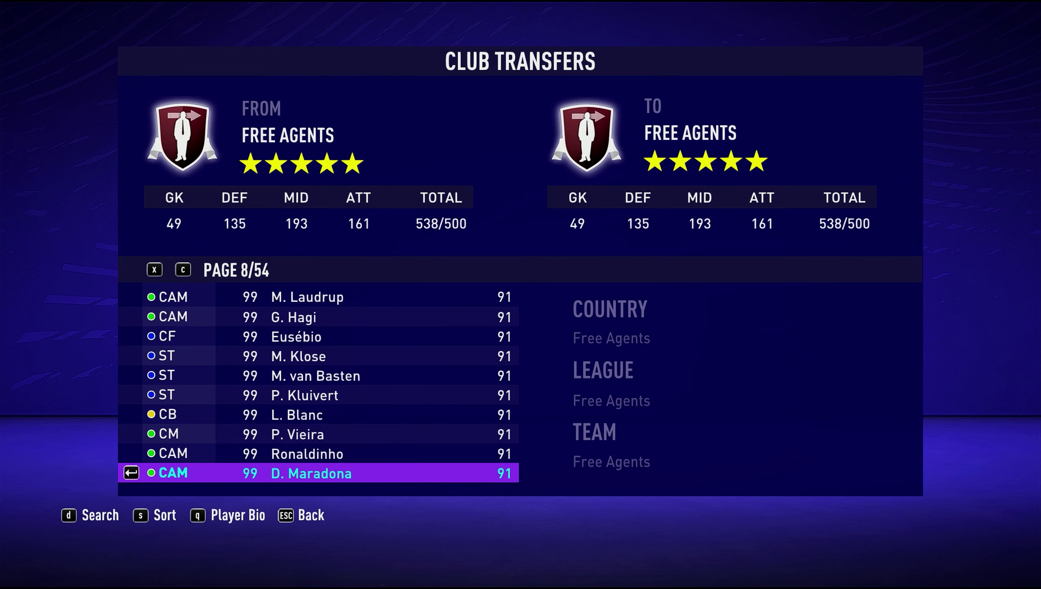
{"action": "key", "text": "Return"}
{"action": "key", "text": "Right"}
{"action": "key", "text": "Right"}
{"action": "key", "text": "Right"}
{"action": "key", "text": "Right"}
{"action": "key", "text": "Left"}
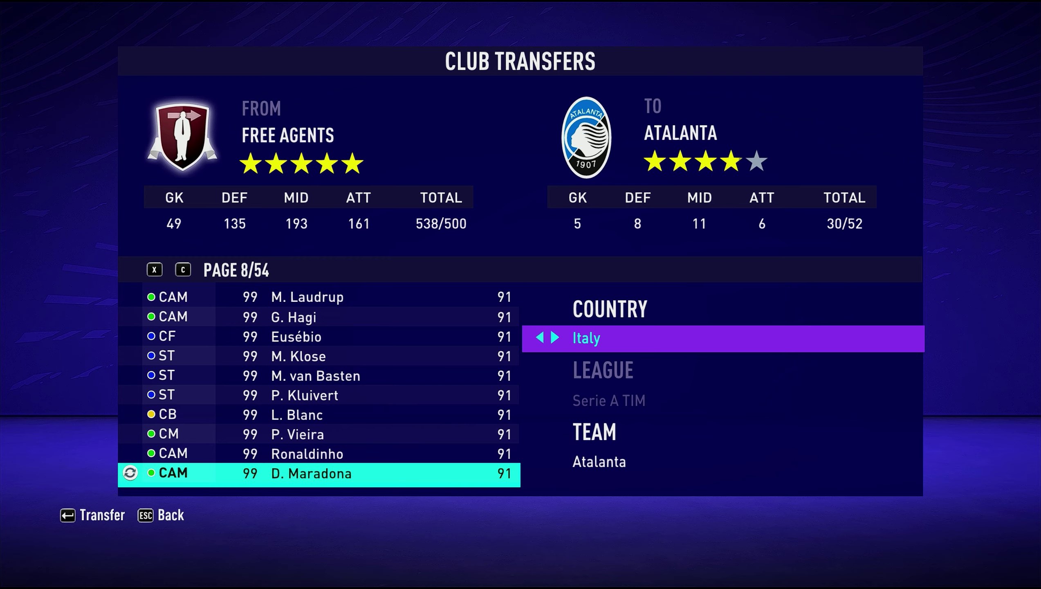
Set the destination team to Napoli, transfer D. Maradona there and return to the Edit Teams page
{"action": "key", "text": "Down"}
{"action": "key", "text": "Up"}
{"action": "key", "text": "Down"}
{"action": "key", "text": "Right"}
{"action": "key", "text": "Left"}
{"action": "key", "text": "Left"}
{"action": "key", "text": "Left"}
{"action": "key", "text": "Left"}
{"action": "key", "text": "Left"}
{"action": "key", "text": "Left"}
{"action": "key", "text": "Left"}
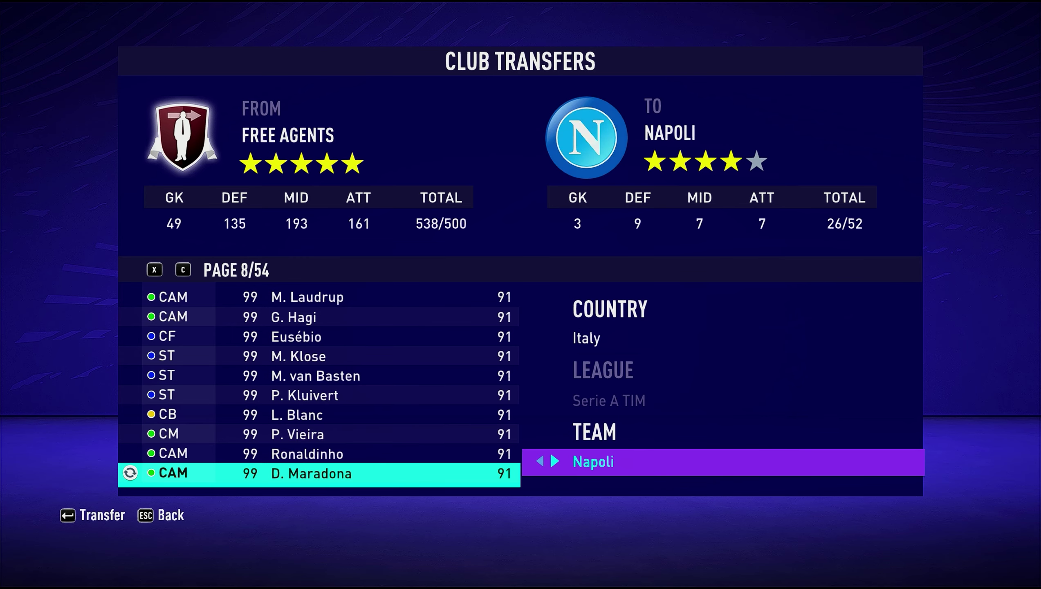
{"action": "key", "text": "Right"}
{"action": "key", "text": "Return"}
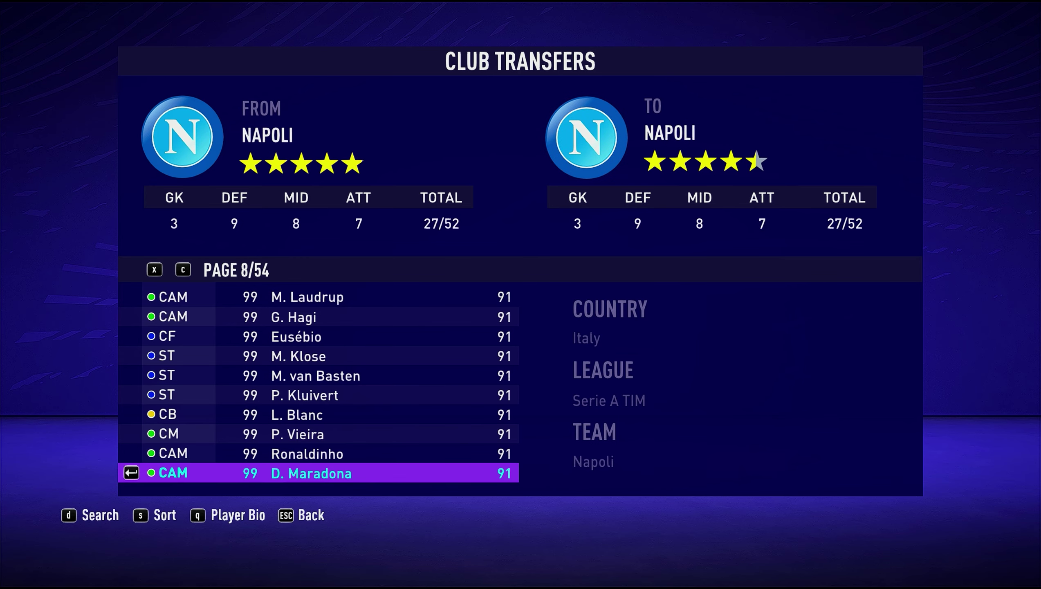
{"action": "key", "text": "Up"}
{"action": "key", "text": "Down"}
{"action": "key", "text": "Escape"}
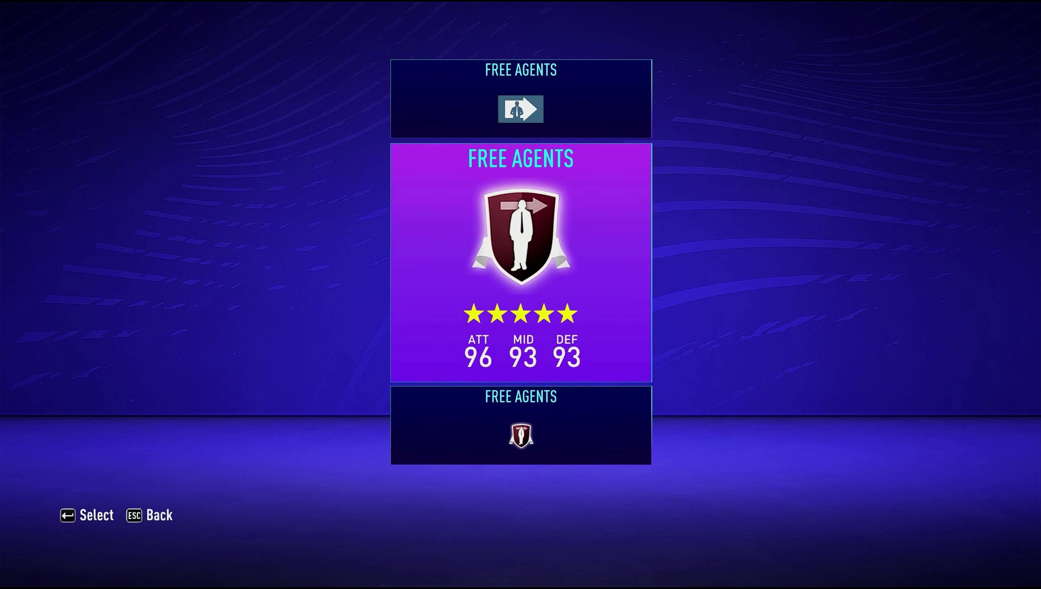
{"action": "key", "text": "Escape"}
{"action": "key", "text": "Left"}
{"action": "key", "text": "Down"}
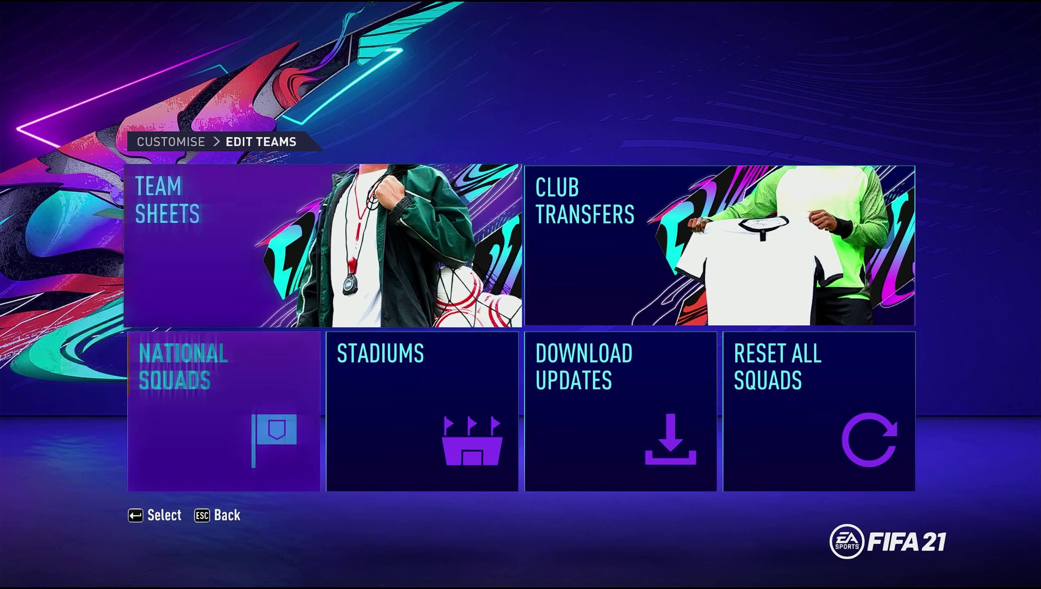
{"action": "key", "text": "Right"}
{"action": "key", "text": "Up"}
{"action": "key", "text": "Down"}
{"action": "key", "text": "Right"}
{"action": "key", "text": "Up"}
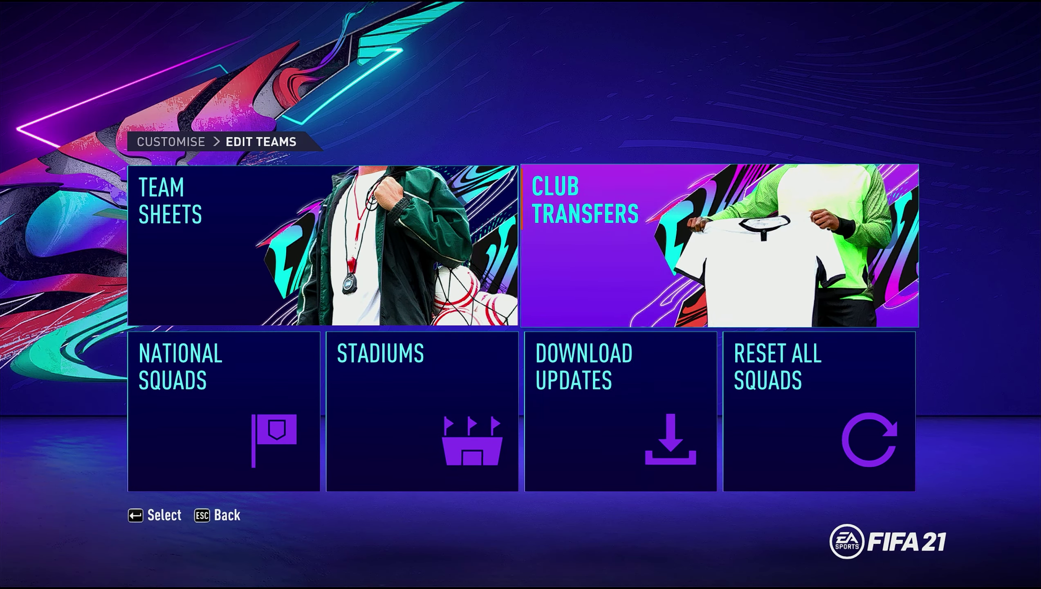
{"action": "key", "text": "Left"}
Save the squads from the Profile options, overwriting the existing ICO_ALL file
{"action": "key", "text": "Escape"}
{"action": "key", "text": "Right"}
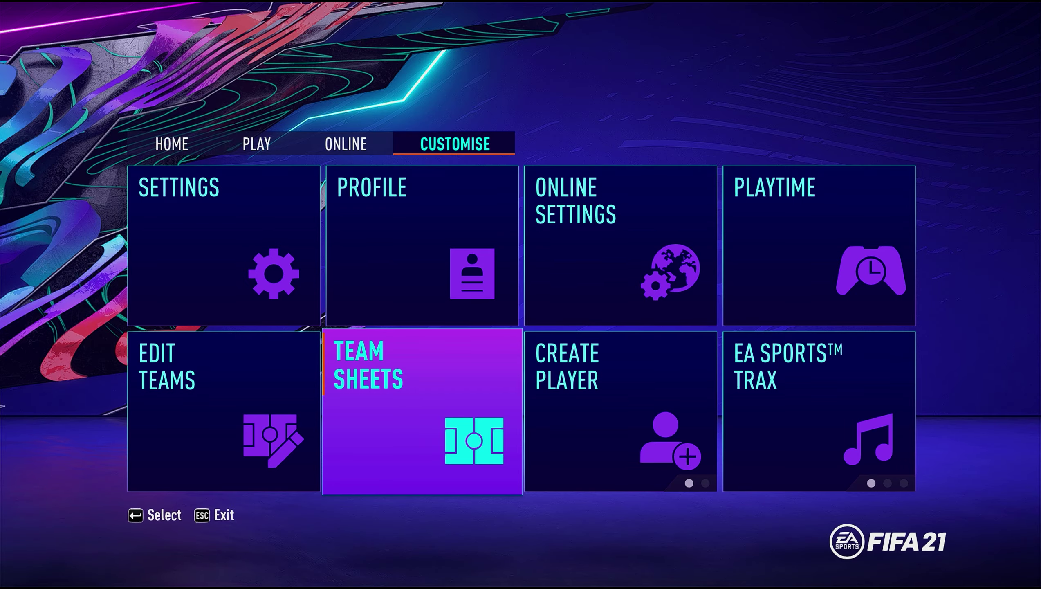
{"action": "key", "text": "Up"}
{"action": "key", "text": "Return"}
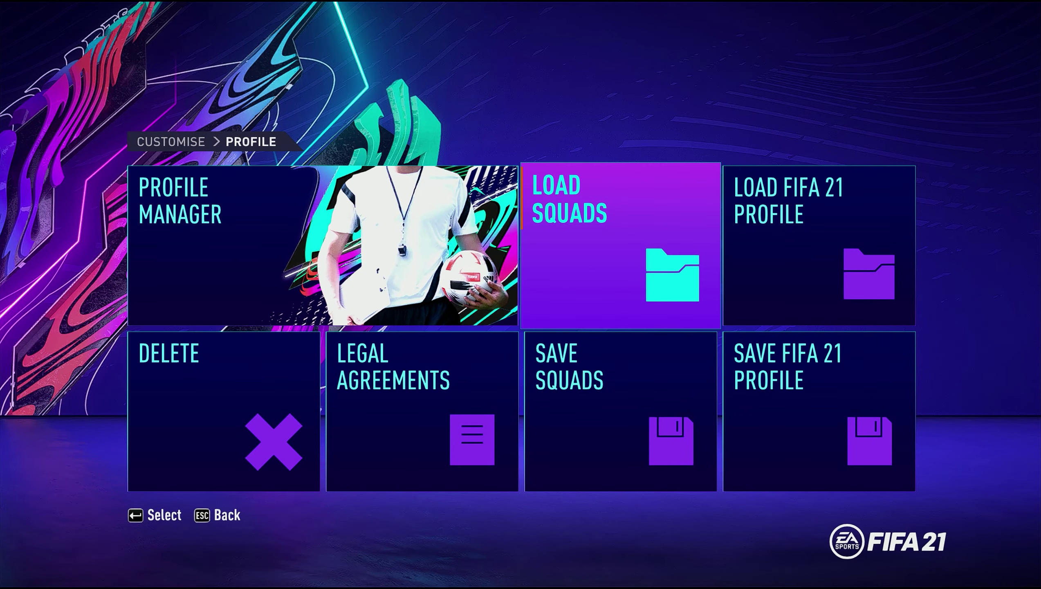
{"action": "key", "text": "Down"}
{"action": "key", "text": "Return"}
{"action": "key", "text": "Down"}
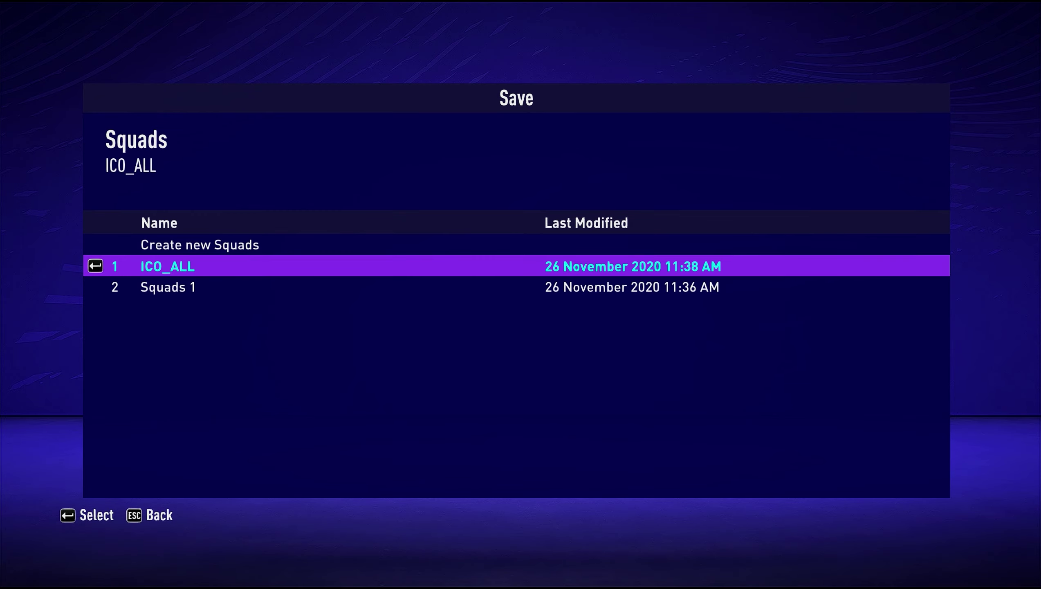
{"action": "key", "text": "Return"}
{"action": "key", "text": "Return"}
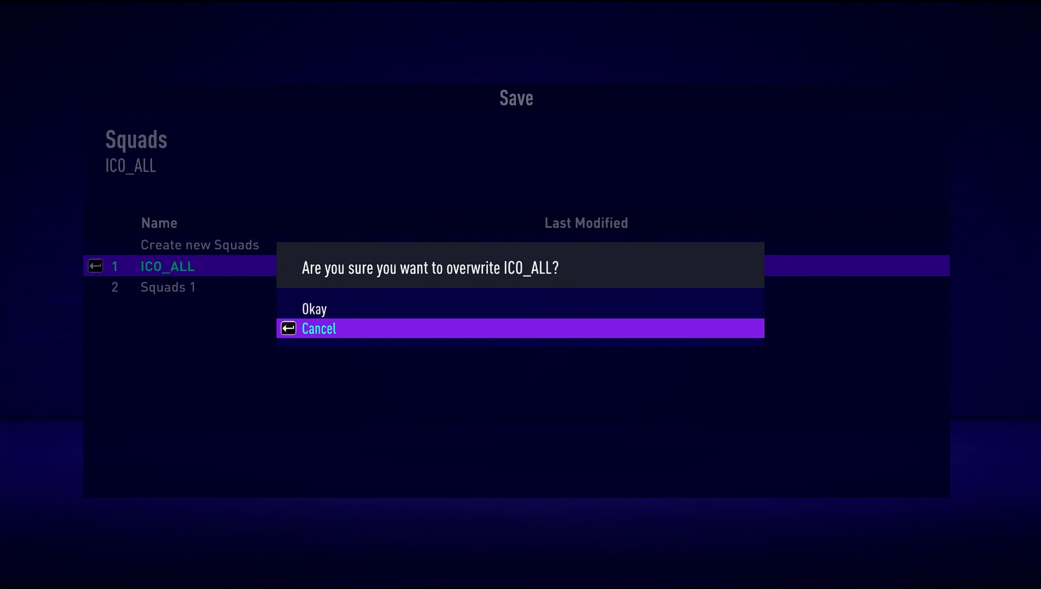
{"action": "key", "text": "Up"}
{"action": "key", "text": "Return"}
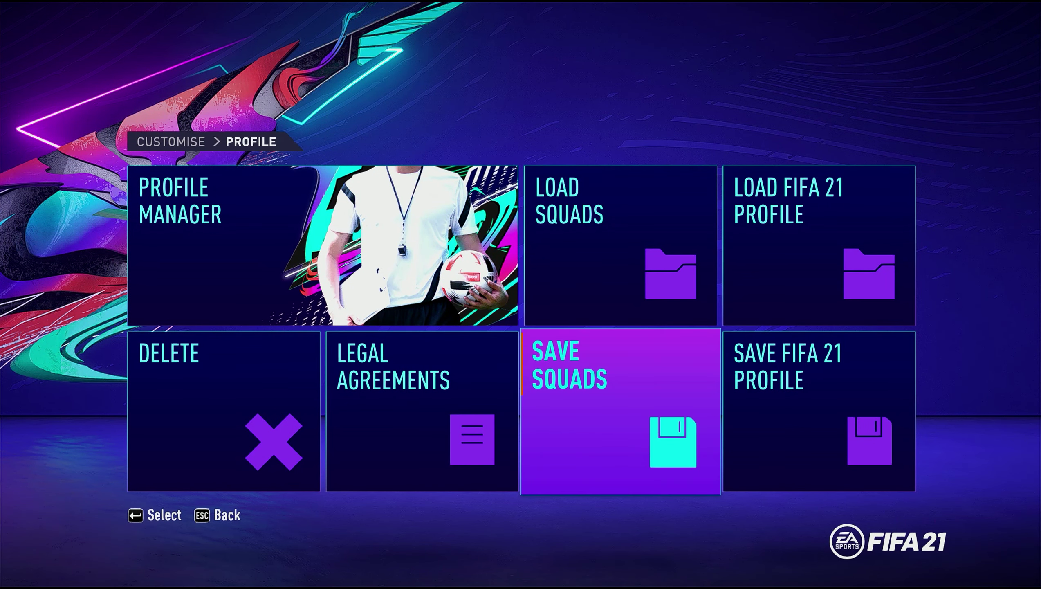
{"action": "key", "text": "Up"}
{"action": "key", "text": "Left"}
{"action": "key", "text": "Down"}
{"action": "key", "text": "Right"}
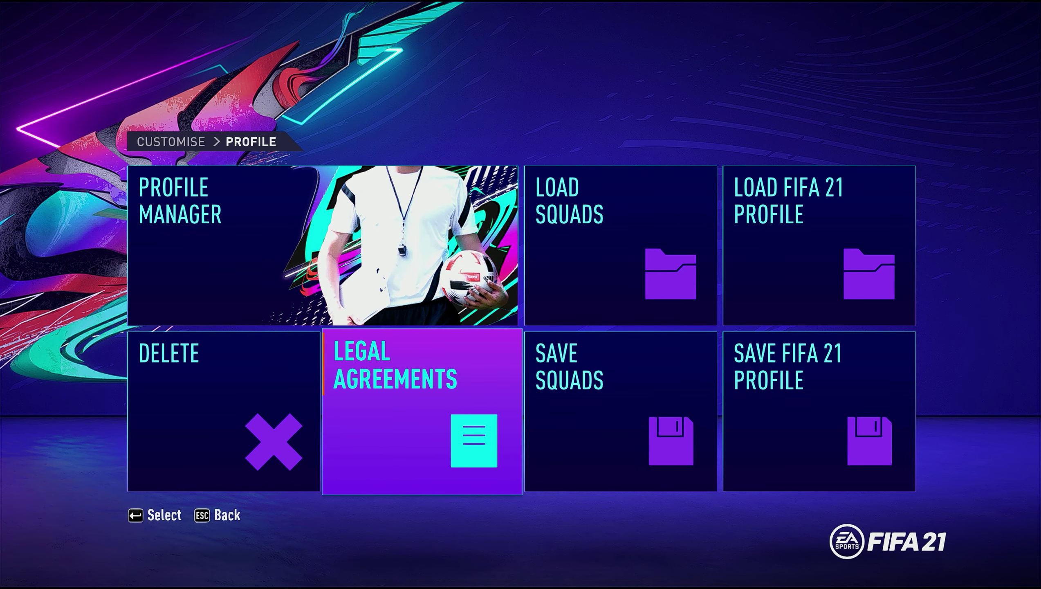
{"action": "key", "text": "alt+Return"}
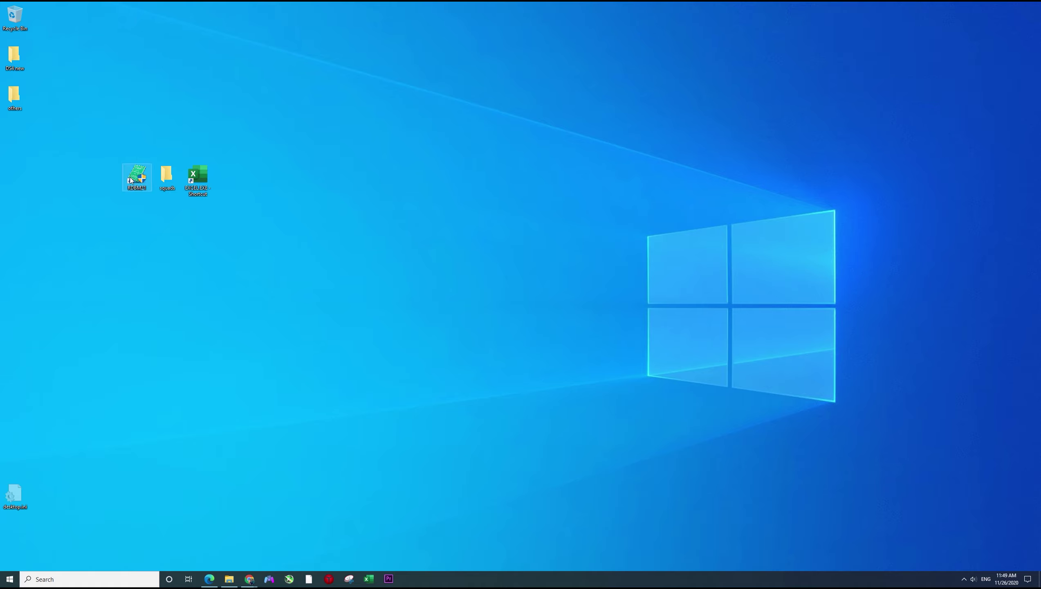
{"action": "double_click", "coordinate": [140, 187]}
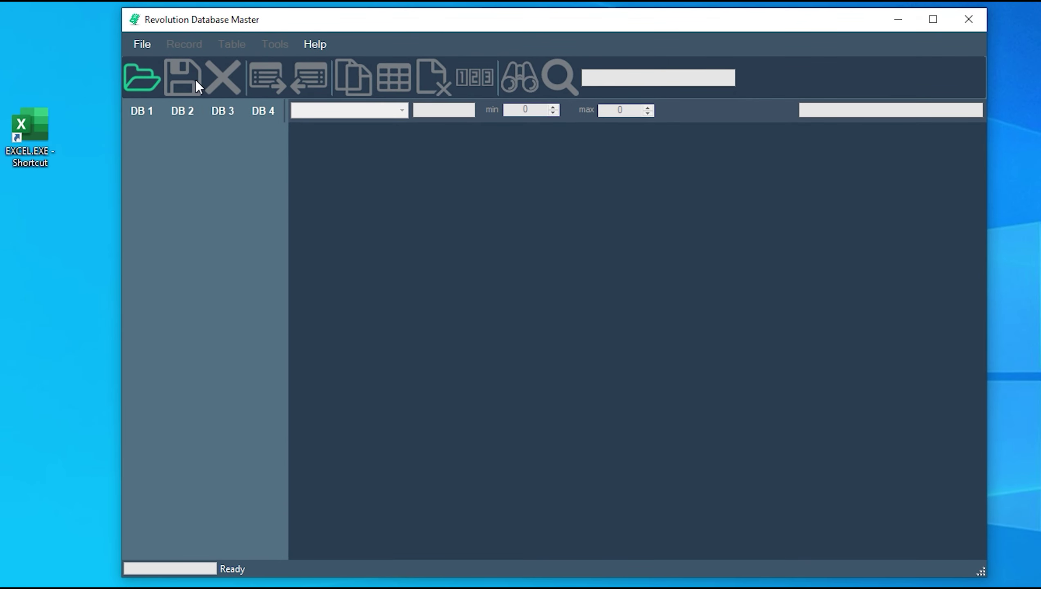
{"action": "left_click", "coordinate": [140, 85]}
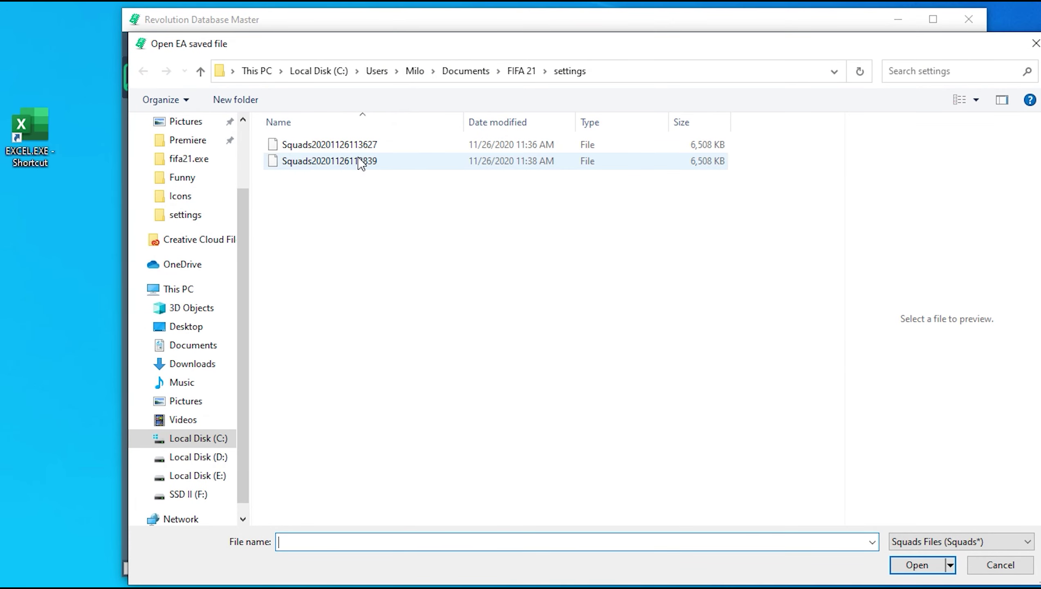
{"action": "left_click", "coordinate": [326, 165]}
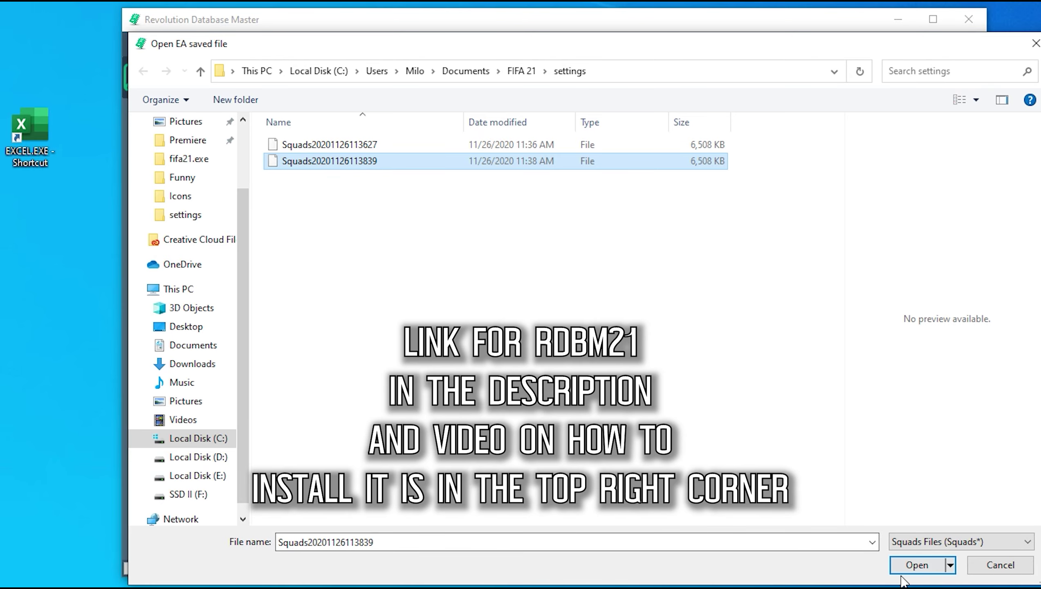
{"action": "left_click", "coordinate": [912, 566]}
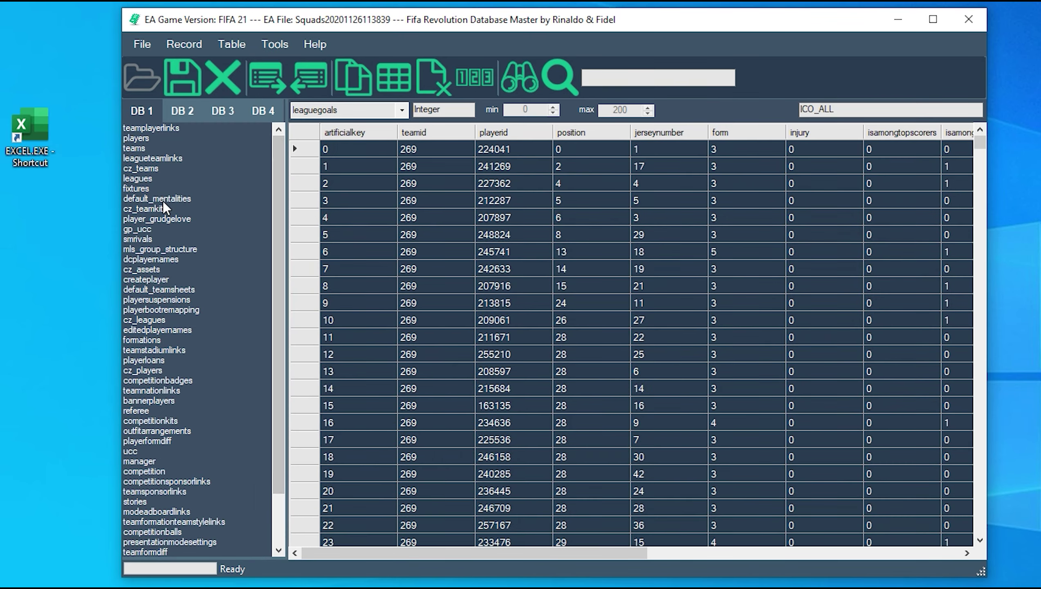
{"action": "left_click", "coordinate": [137, 145]}
{"action": "left_click", "coordinate": [126, 139]}
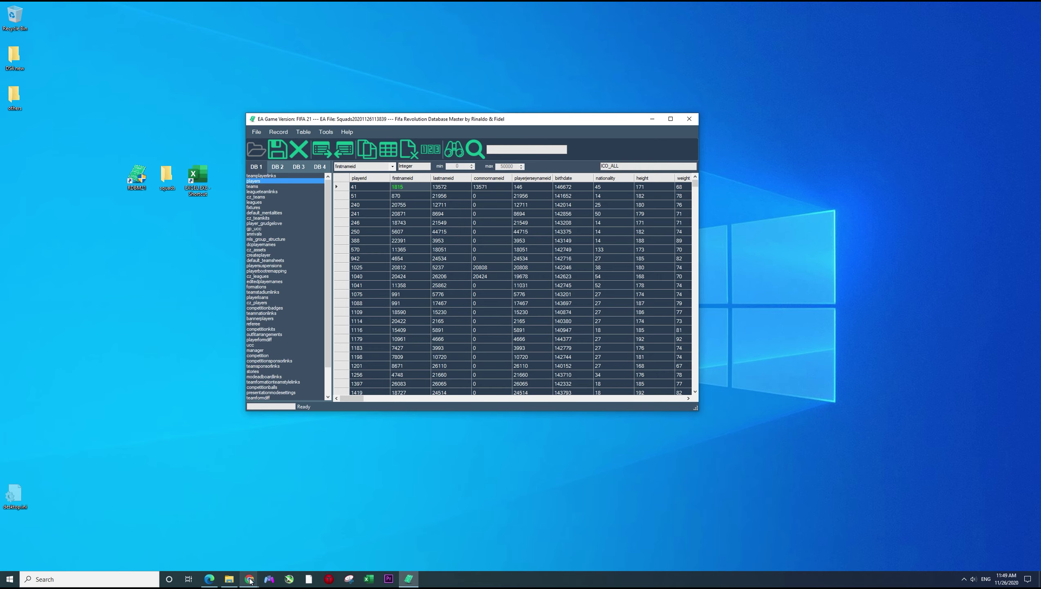
Copy the PRIME Maradona's playerid 190042 from the FIFA 21 IDs sheet and search for it in Revolution Database Master's players table
{"action": "left_click", "coordinate": [222, 536]}
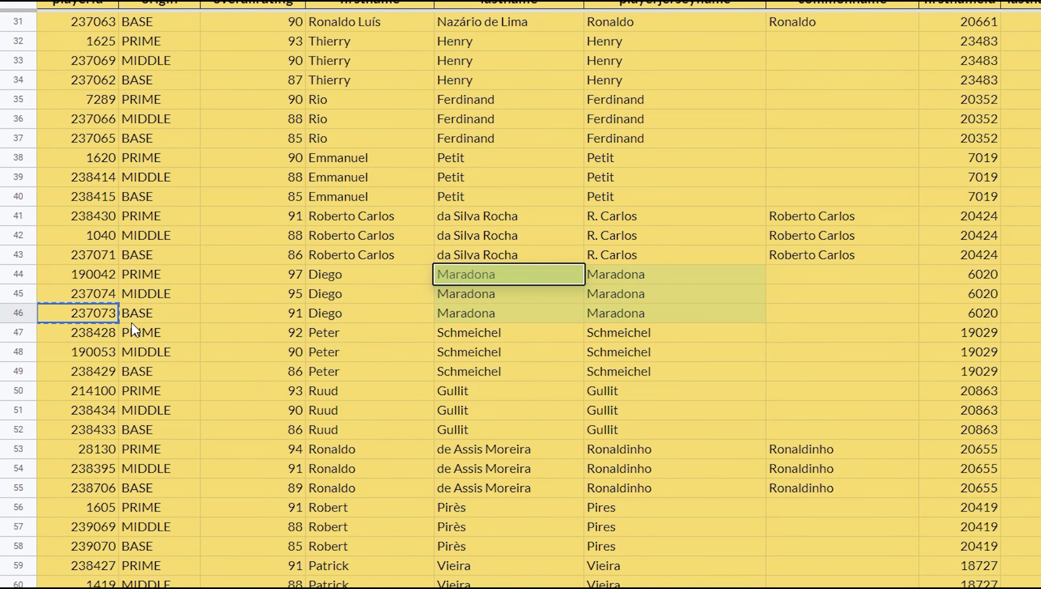
{"action": "left_click", "coordinate": [106, 277]}
{"action": "key", "text": "ctrl+c"}
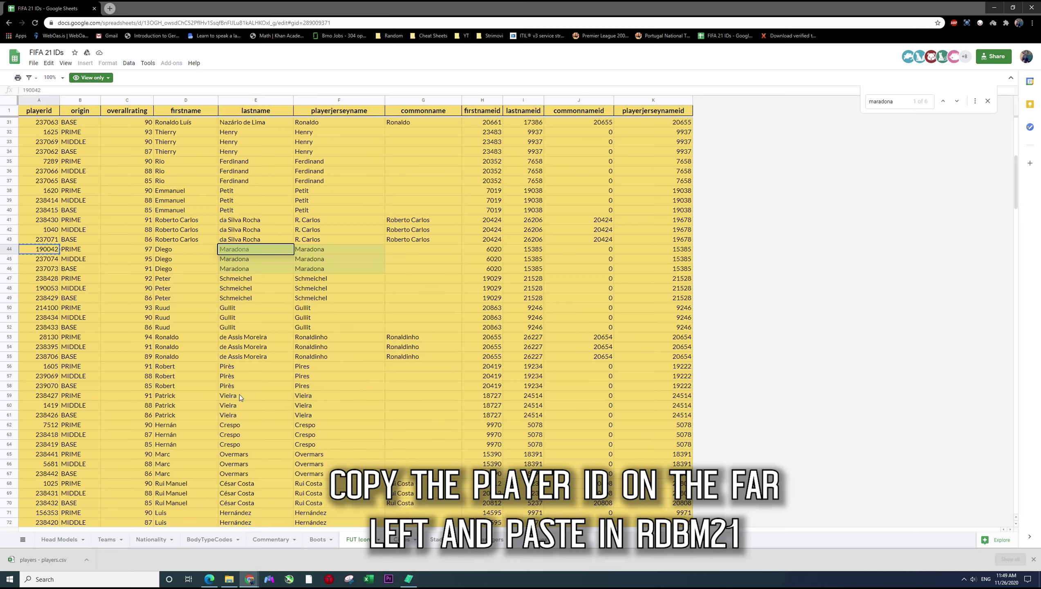
{"action": "left_click", "coordinate": [412, 581]}
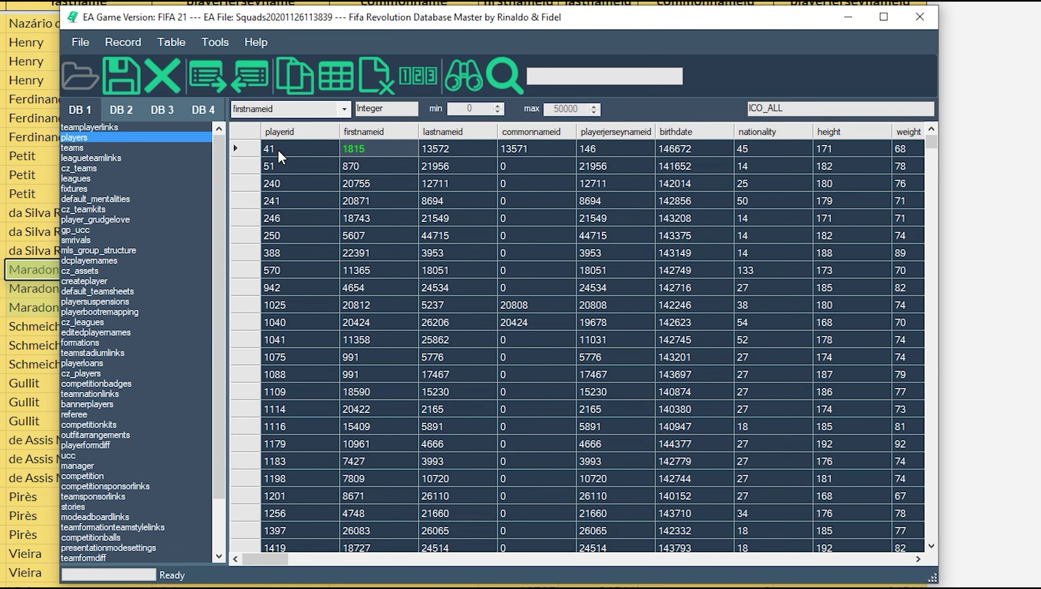
{"action": "left_click", "coordinate": [356, 187]}
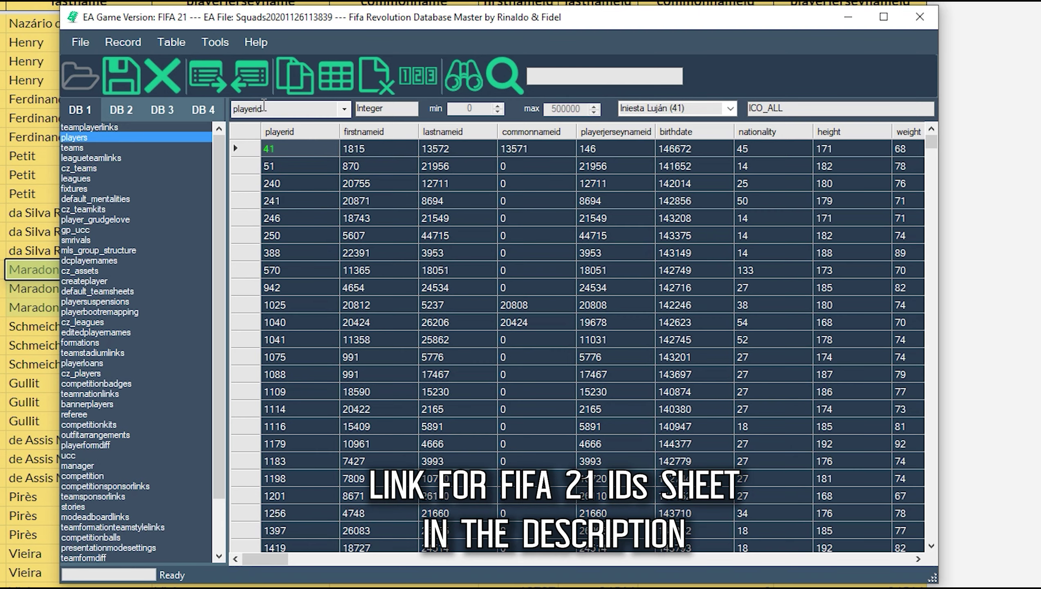
{"action": "left_click", "coordinate": [549, 74]}
{"action": "key", "text": "ctrl+v"}
{"action": "left_click", "coordinate": [515, 80]}
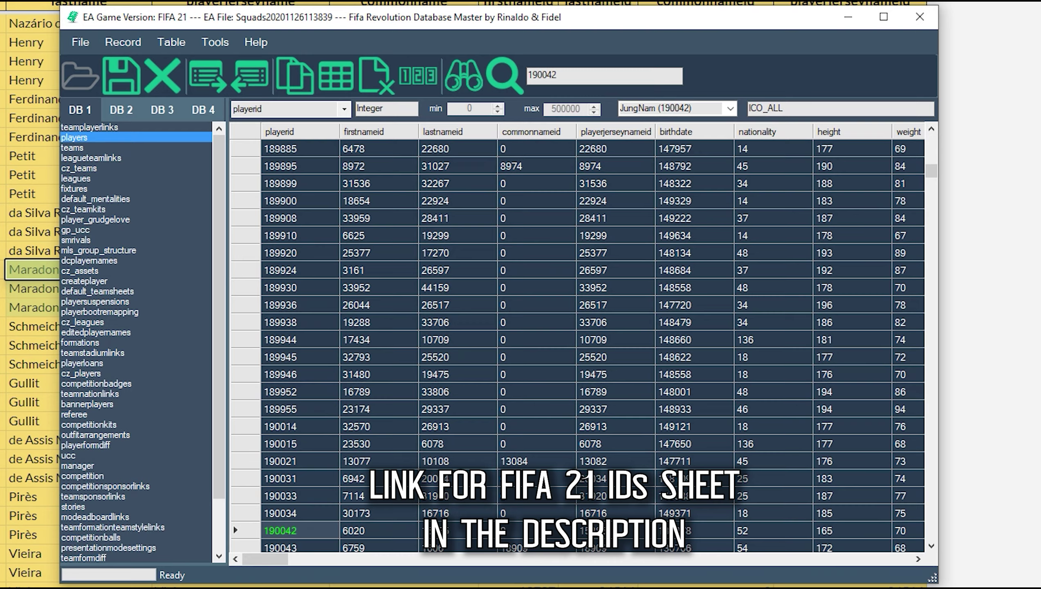
Copy the BASE Maradona's playerid 237073 from the FIFA 21 IDs sheet and search for it in Revolution Database Master's players table
{"action": "key", "text": "alt+Tab"}
{"action": "key", "text": "ctrl+c"}
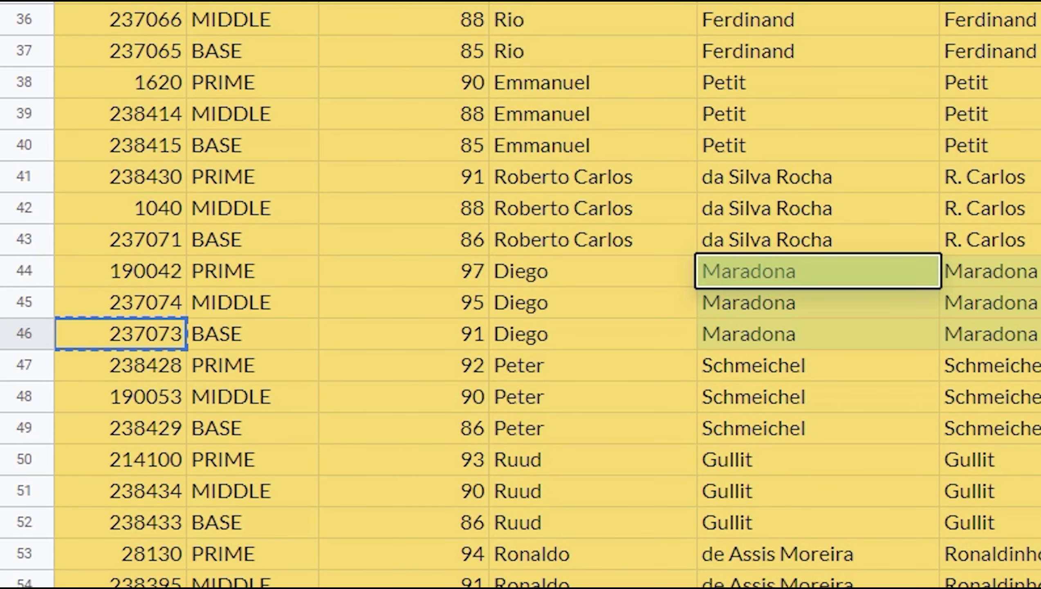
{"action": "key", "text": "alt+Tab"}
{"action": "double_click", "coordinate": [621, 239]}
{"action": "key", "text": "ctrl+v"}
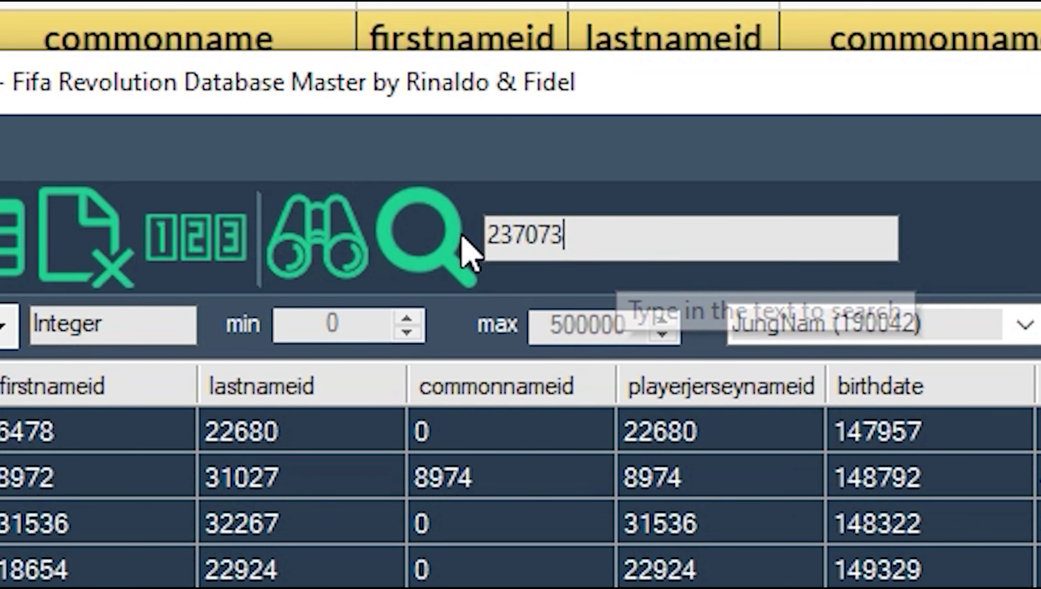
{"action": "left_click", "coordinate": [418, 264]}
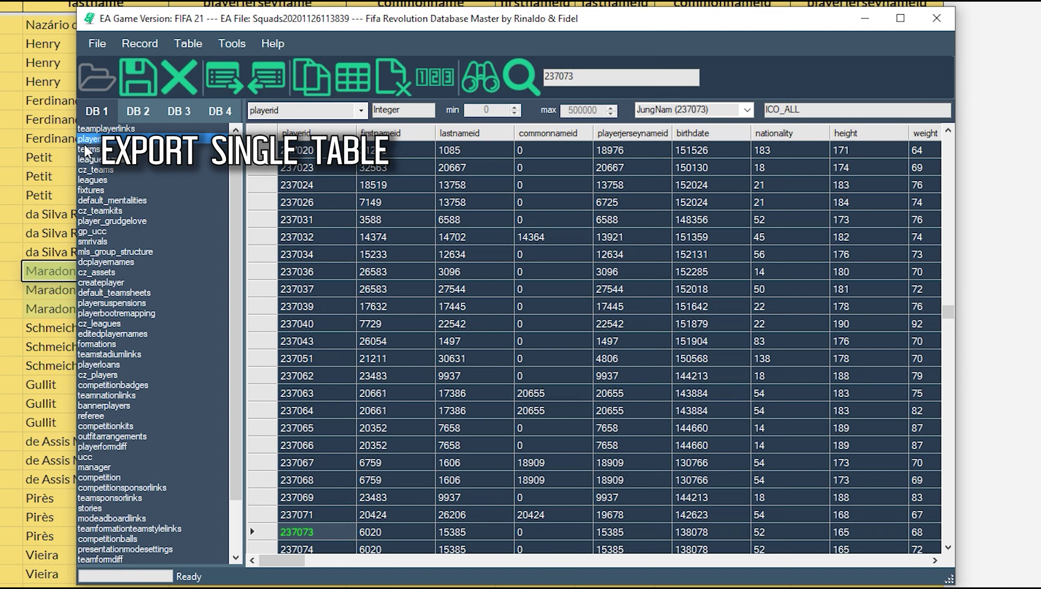
Export the players table as the Text Unicode file players_icons.txt into the Desktop's squads\Icons folder
{"action": "left_click", "coordinate": [241, 94]}
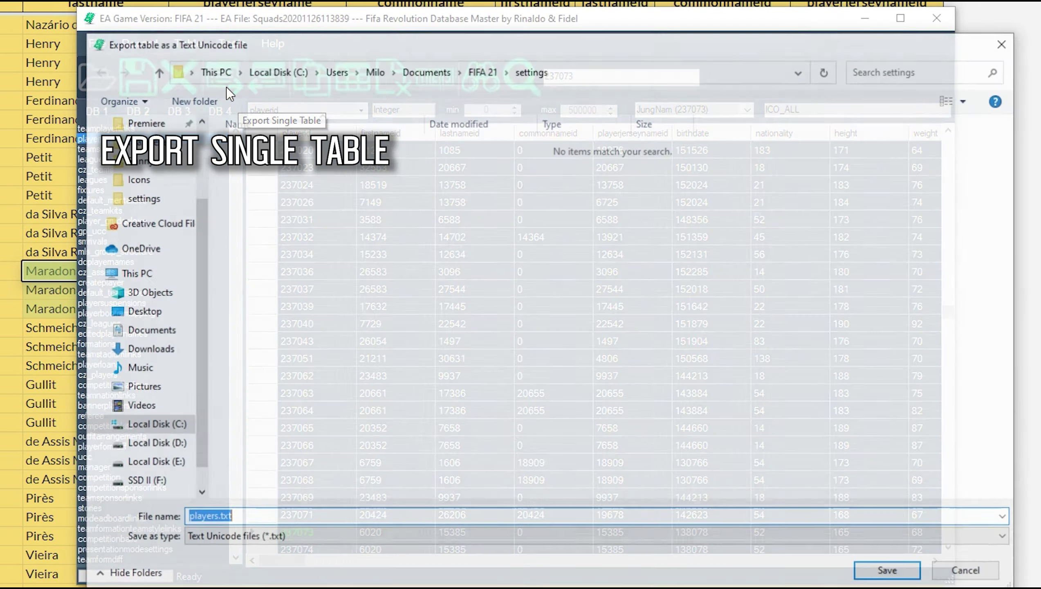
{"action": "left_click", "coordinate": [138, 179]}
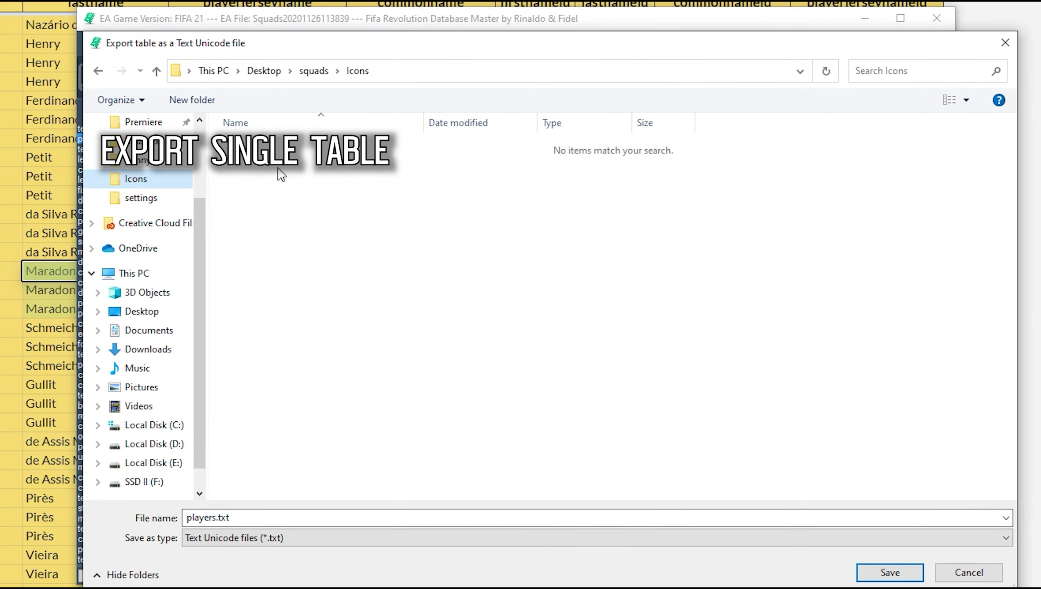
{"action": "left_click", "coordinate": [215, 511]}
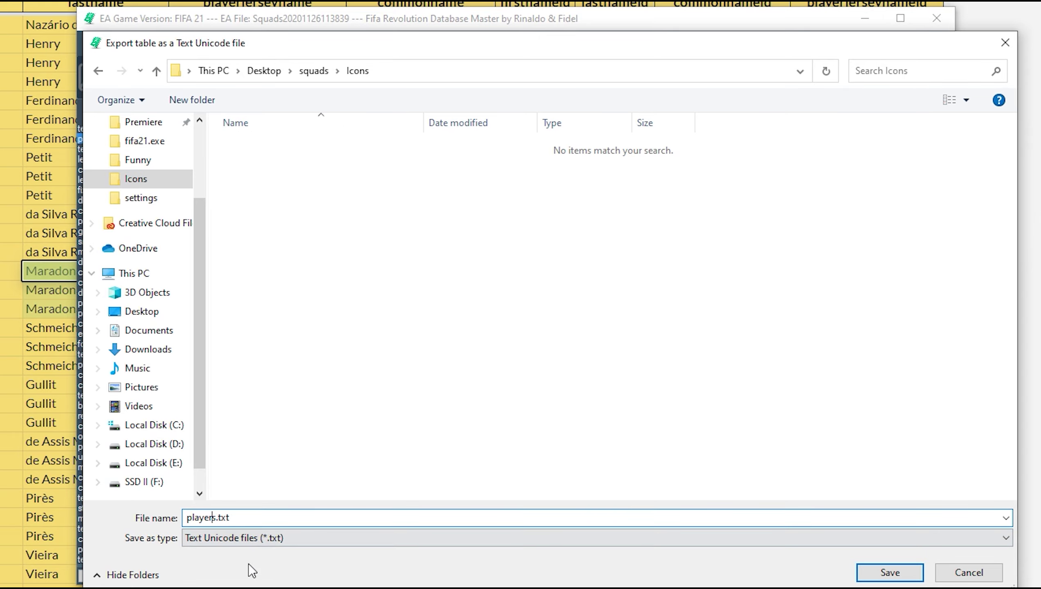
{"action": "type", "text": "_icons"}
{"action": "key", "text": "Return"}
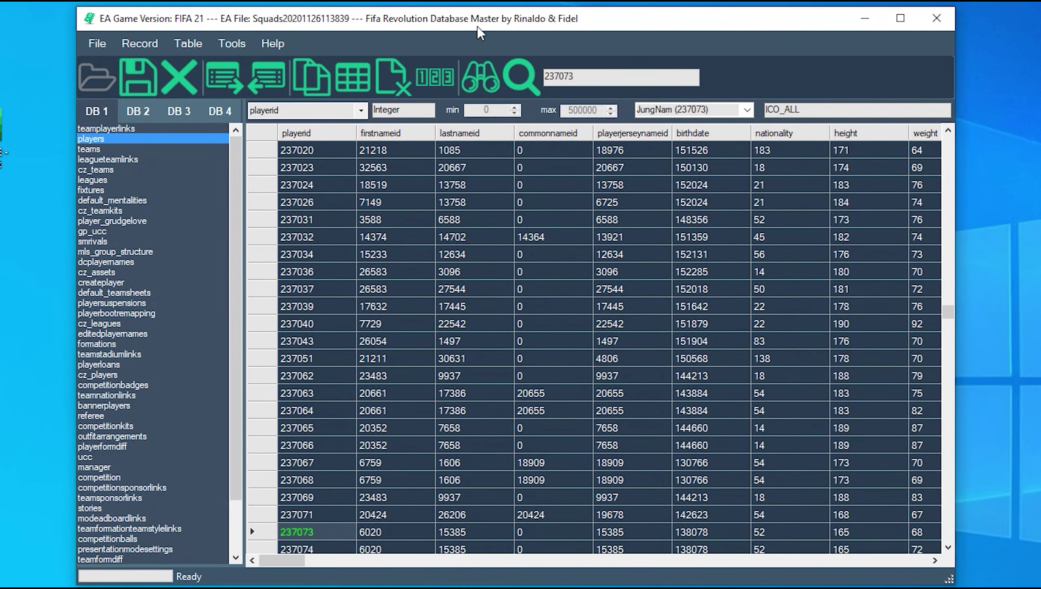
{"action": "left_click_drag", "start_coordinate": [477, 28], "coordinate": [521, 30]}
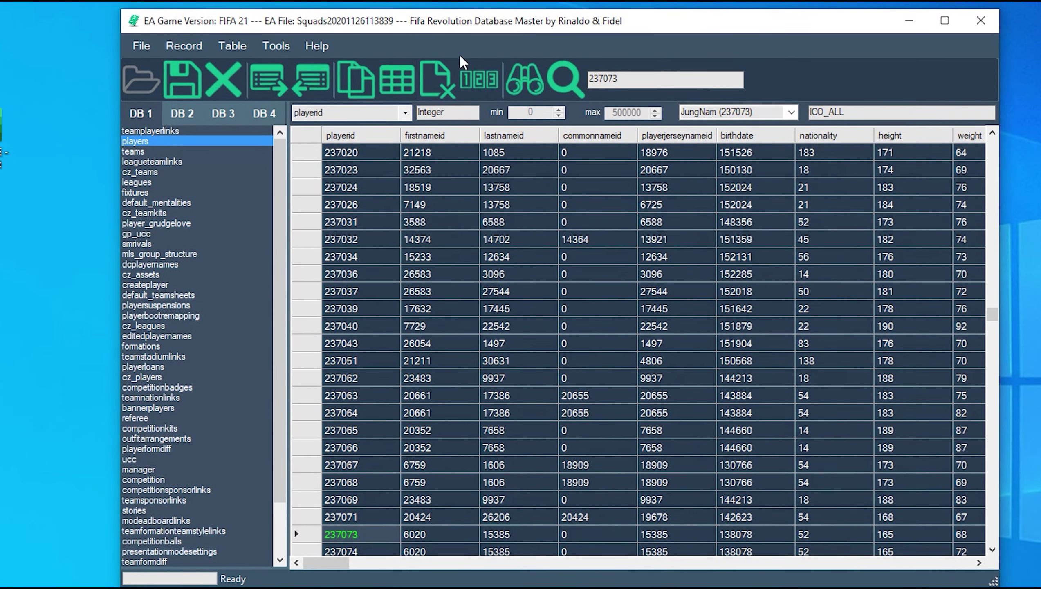
{"action": "left_click", "coordinate": [226, 90]}
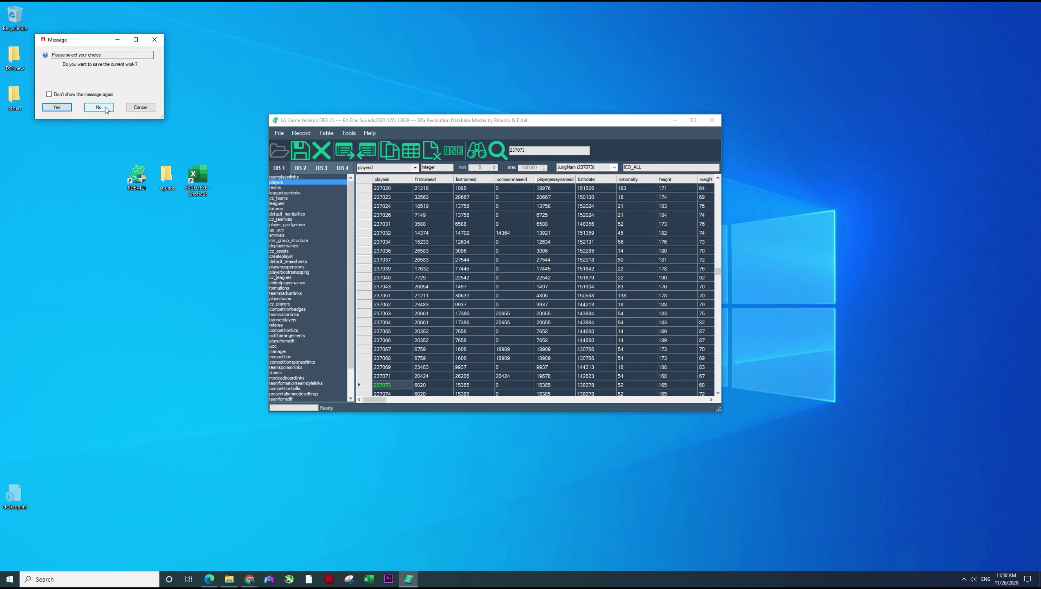
{"action": "left_click", "coordinate": [113, 109]}
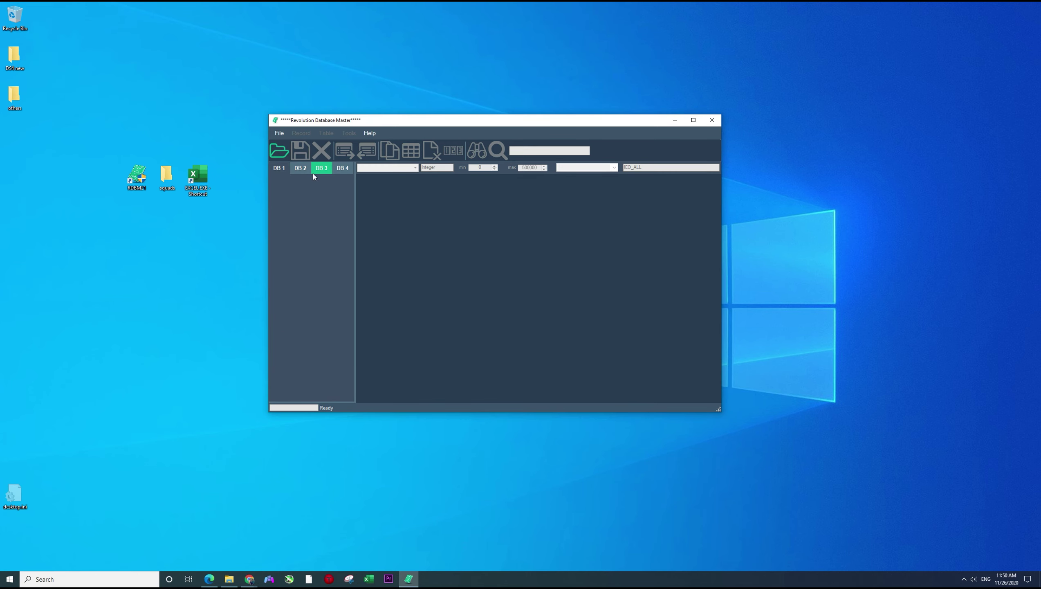
{"action": "left_click", "coordinate": [285, 155]}
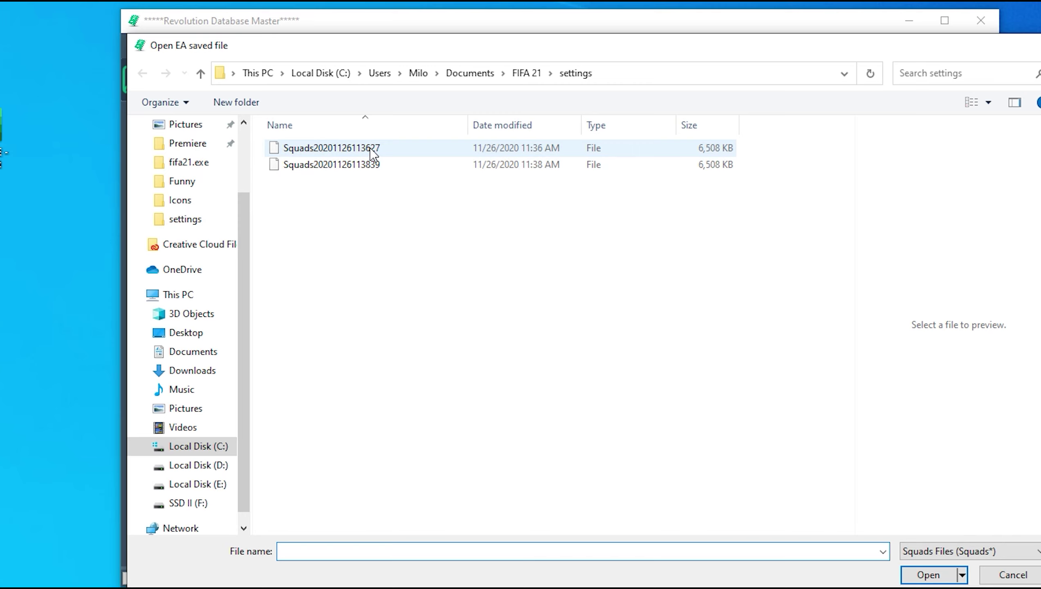
{"action": "left_click", "coordinate": [370, 147]}
{"action": "left_click", "coordinate": [928, 574]}
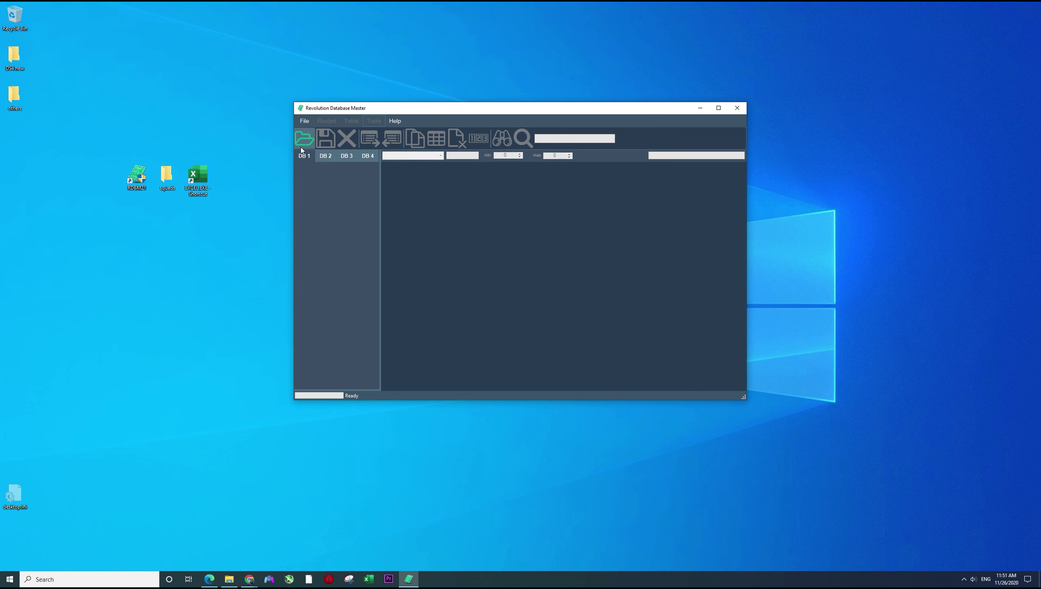
{"action": "left_click", "coordinate": [141, 80]}
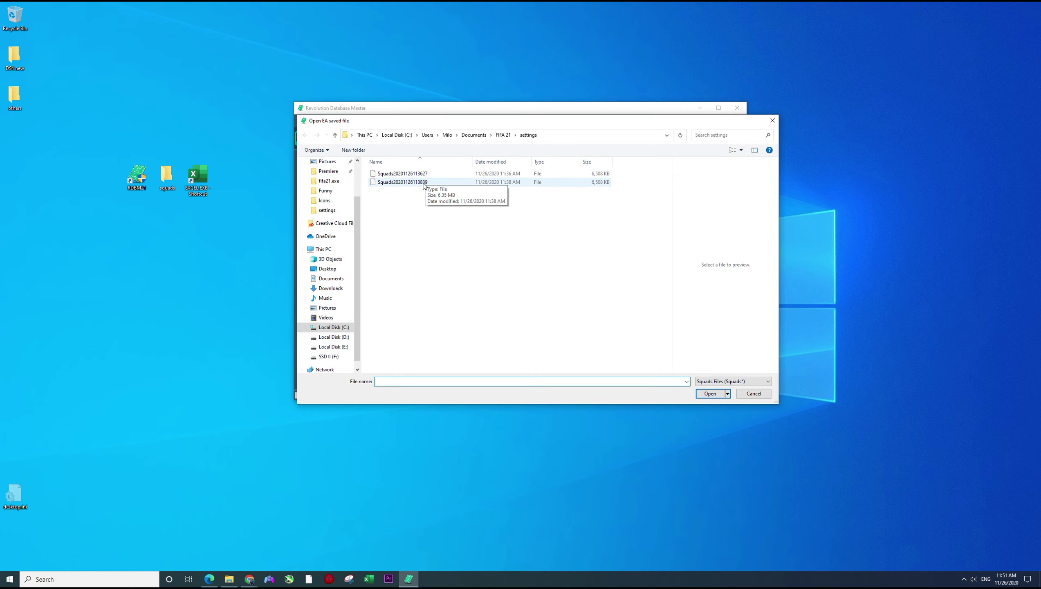
{"action": "double_click", "coordinate": [410, 174]}
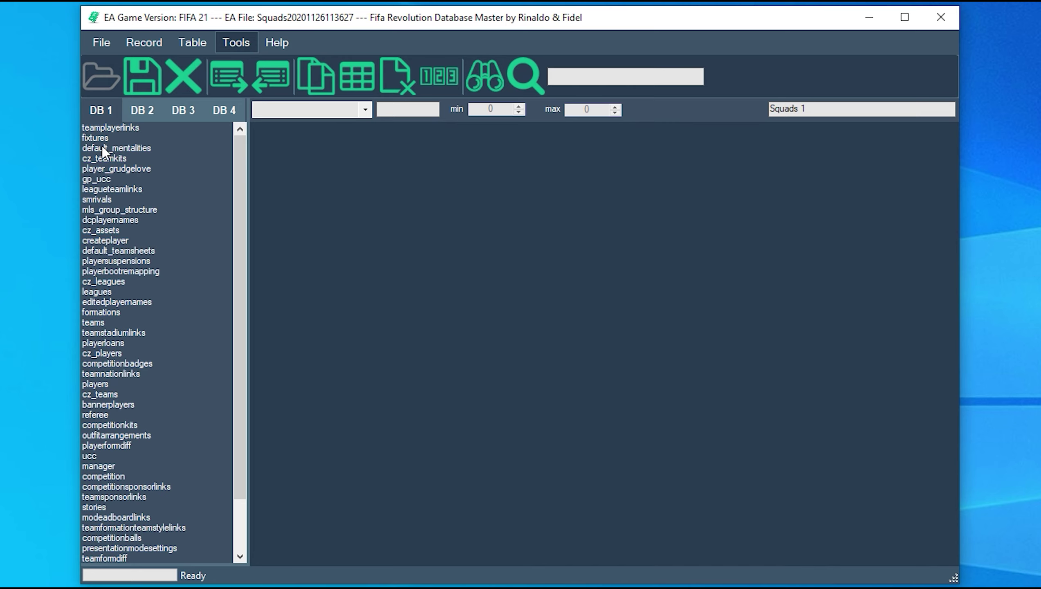
Display the players table of the loaded squad file
{"action": "left_click", "coordinate": [103, 148]}
{"action": "key", "text": "p"}
{"action": "key", "text": "p"}
{"action": "key", "text": "p"}
{"action": "key", "text": "p"}
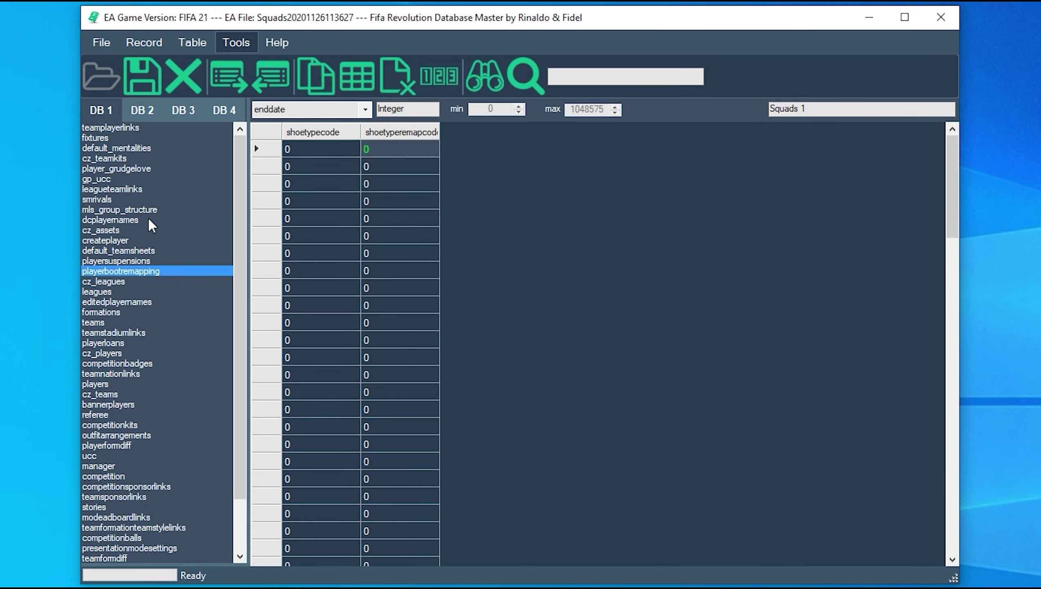
{"action": "key", "text": "p"}
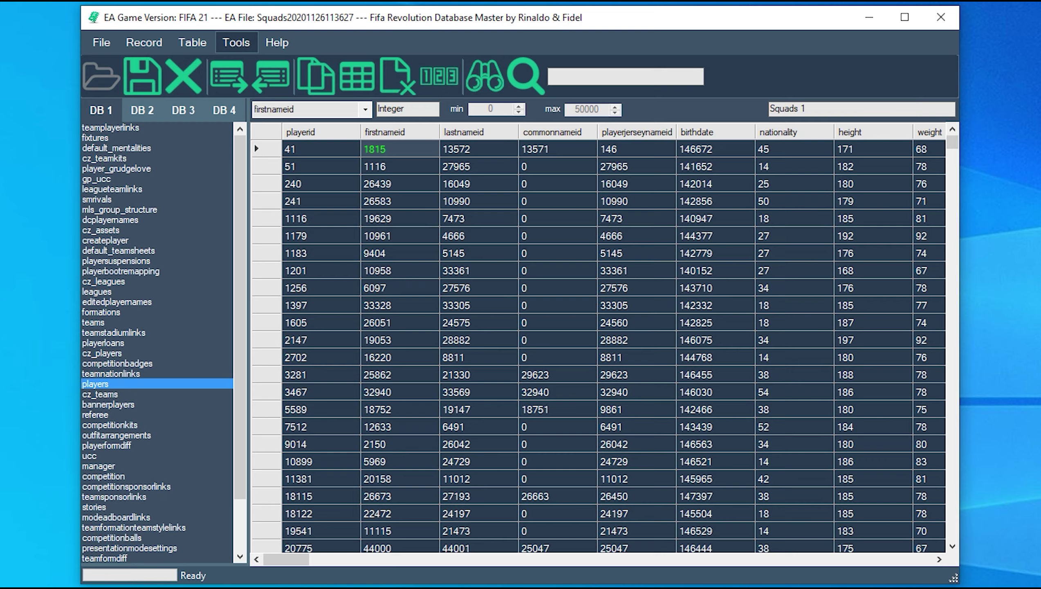
Check the exported text file in the squads\Icons folder in File Explorer and close the folder window
{"action": "left_click", "coordinate": [229, 578]}
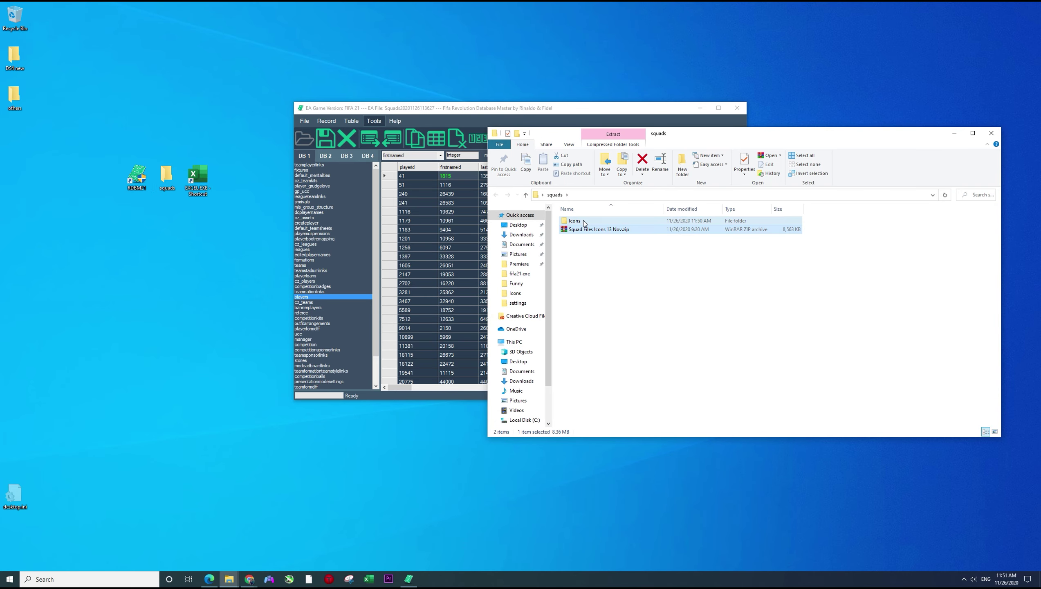
{"action": "key", "text": "Delete"}
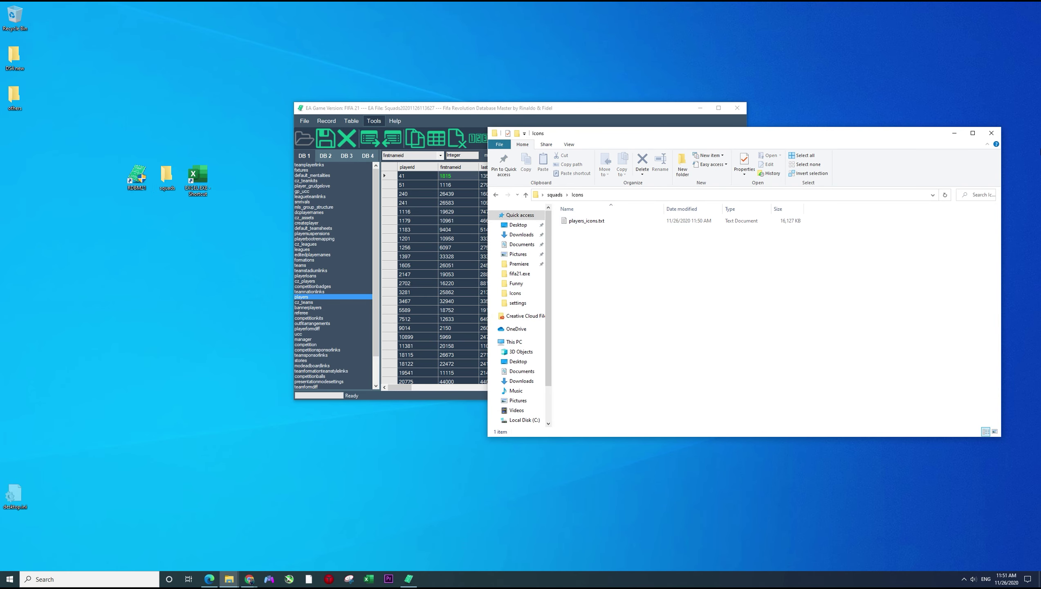
{"action": "left_click", "coordinate": [997, 132]}
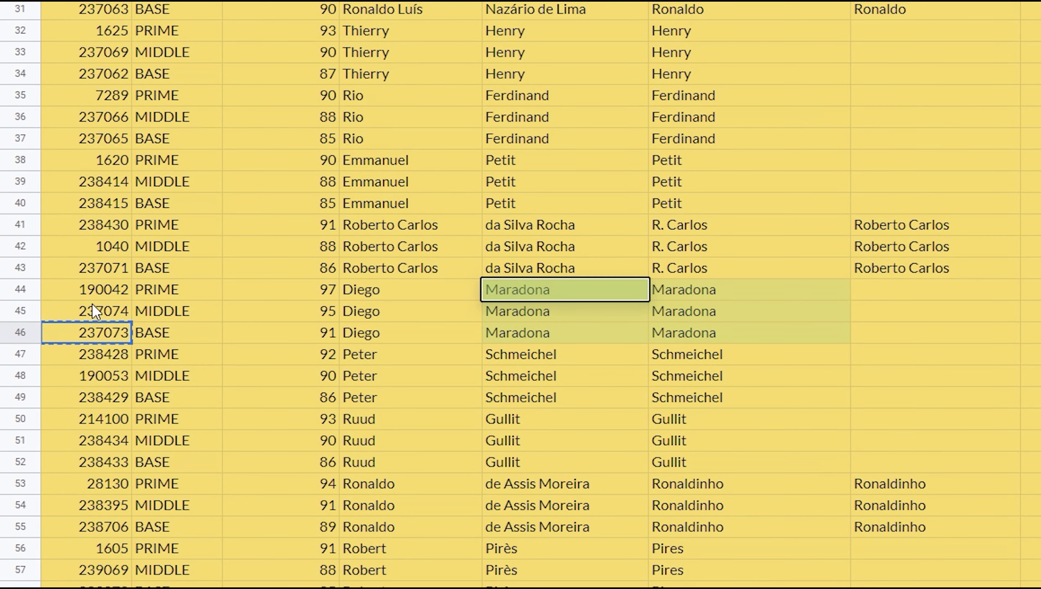
{"action": "left_click", "coordinate": [85, 291]}
{"action": "key", "text": "ctrl+c"}
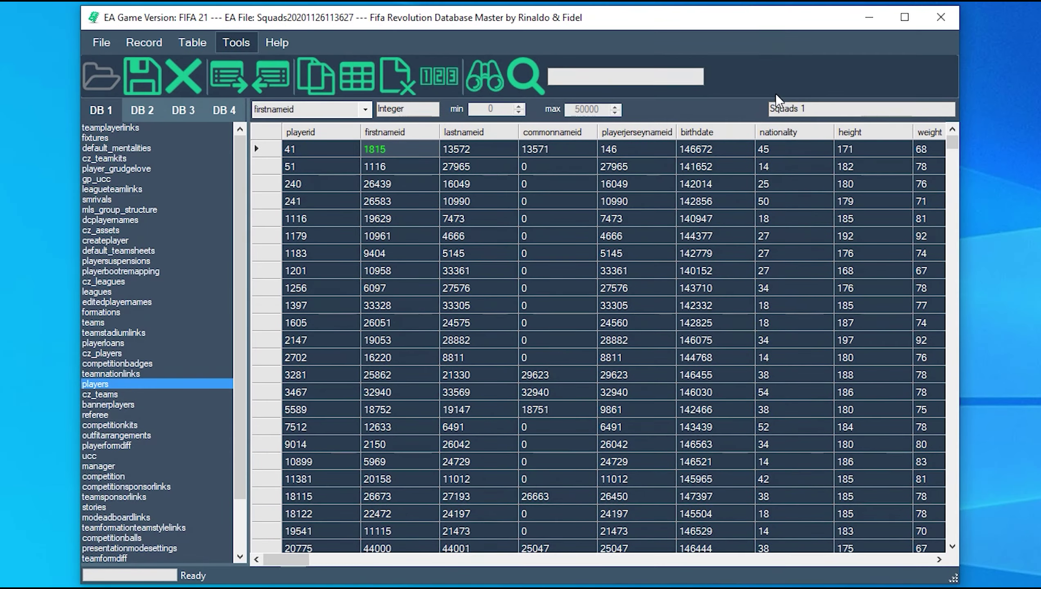
{"action": "key", "text": "ctrl+v"}
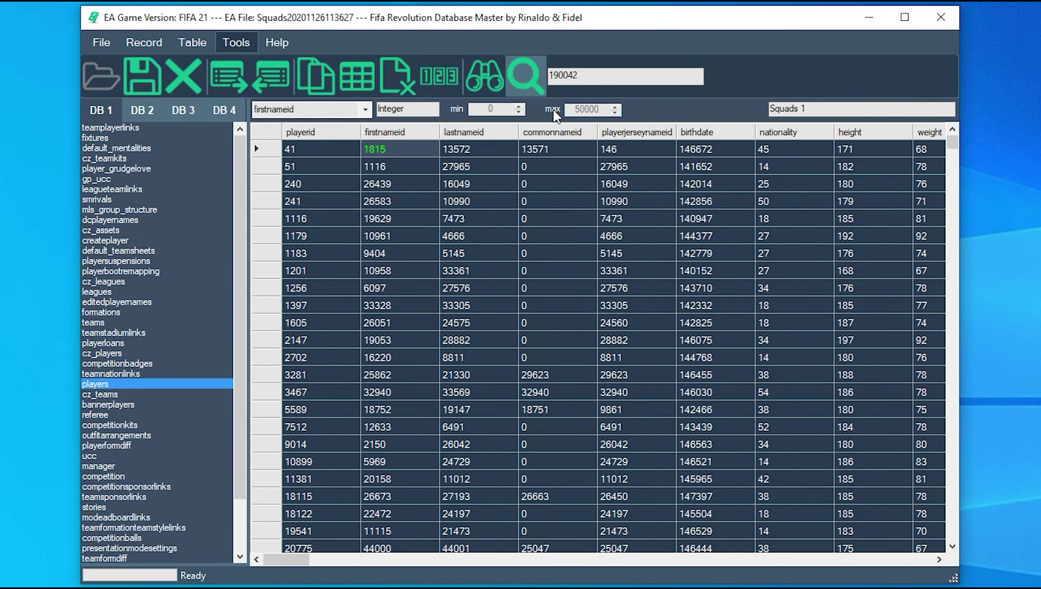
{"action": "left_click", "coordinate": [528, 77]}
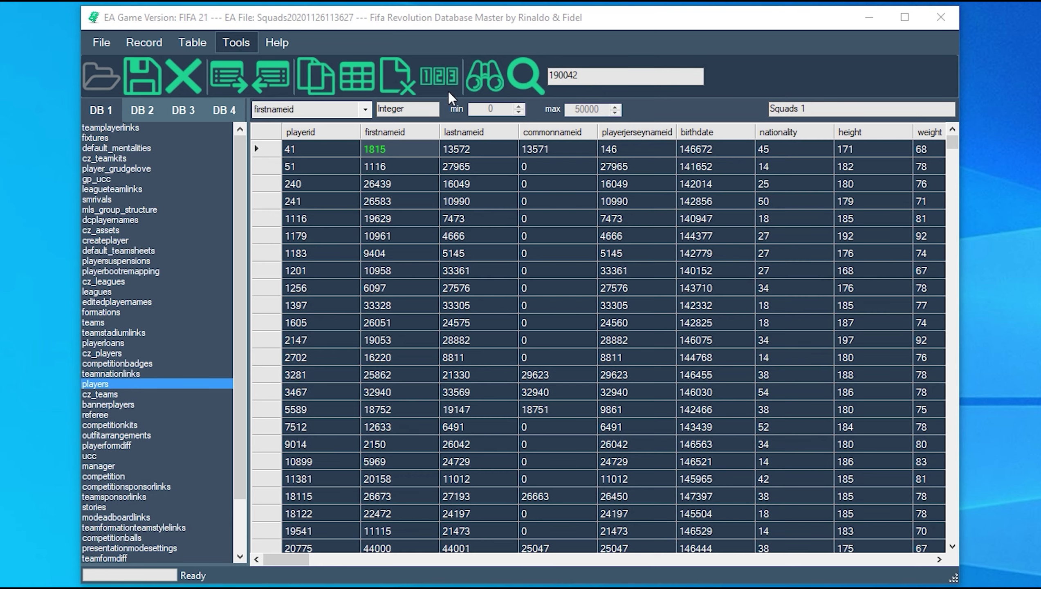
{"action": "left_click", "coordinate": [292, 288]}
{"action": "left_click", "coordinate": [526, 81]}
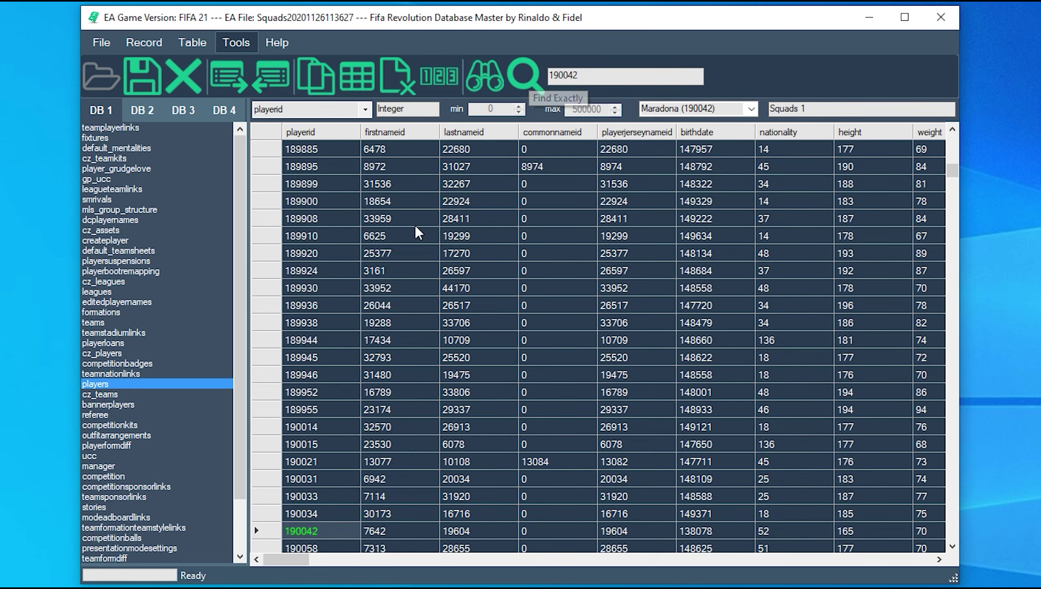
{"action": "left_click", "coordinate": [399, 532]}
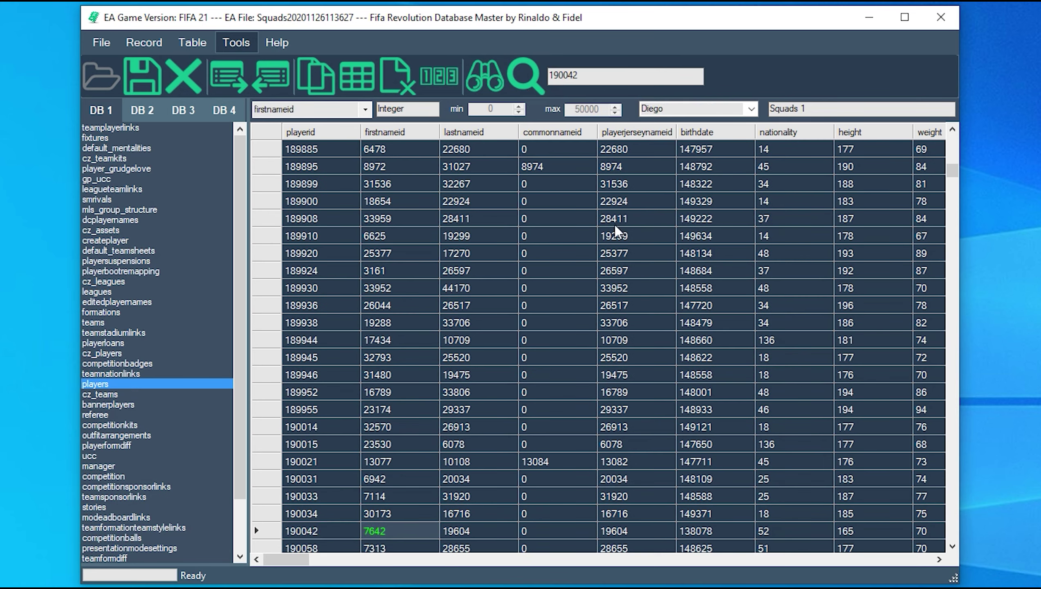
{"action": "left_click", "coordinate": [324, 537]}
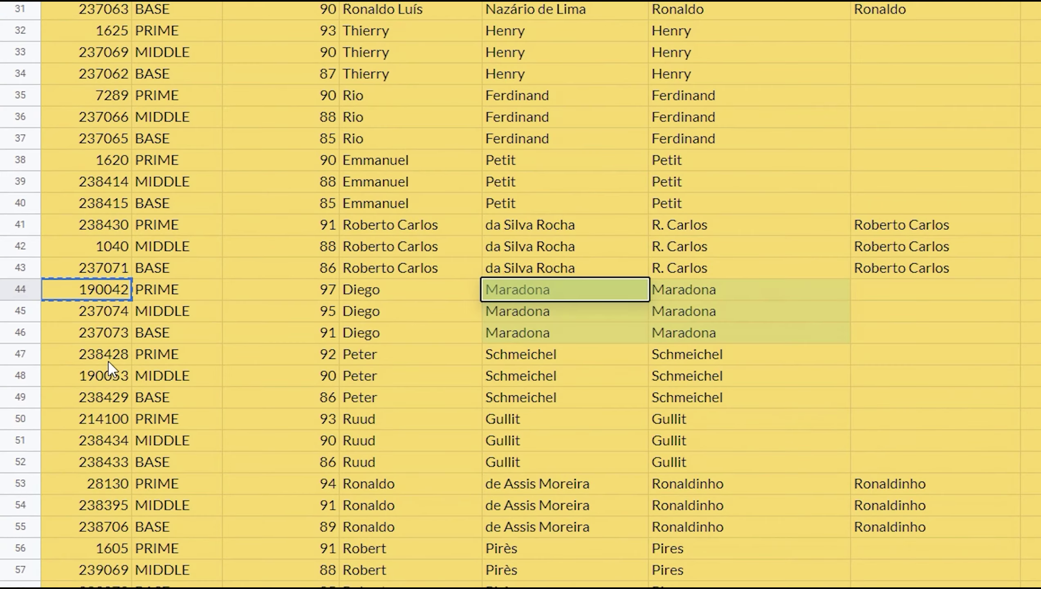
Copy the BASE Maradona's playerid 237073 from the IDs sheet, search the same players table for it and dismiss the message
{"action": "left_click", "coordinate": [95, 339]}
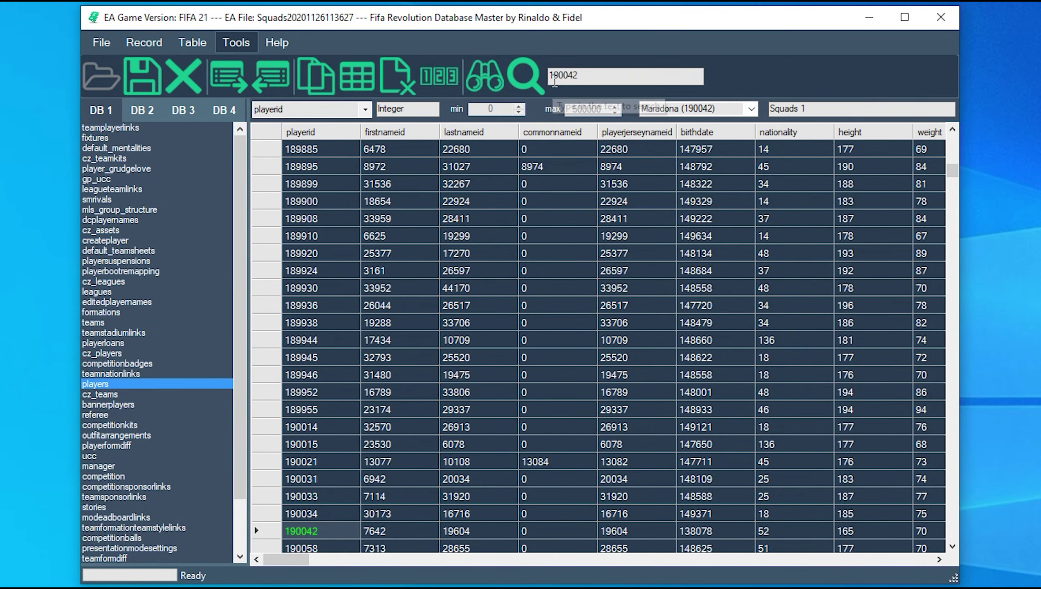
{"action": "double_click", "coordinate": [560, 77]}
{"action": "key", "text": "ctrl+v"}
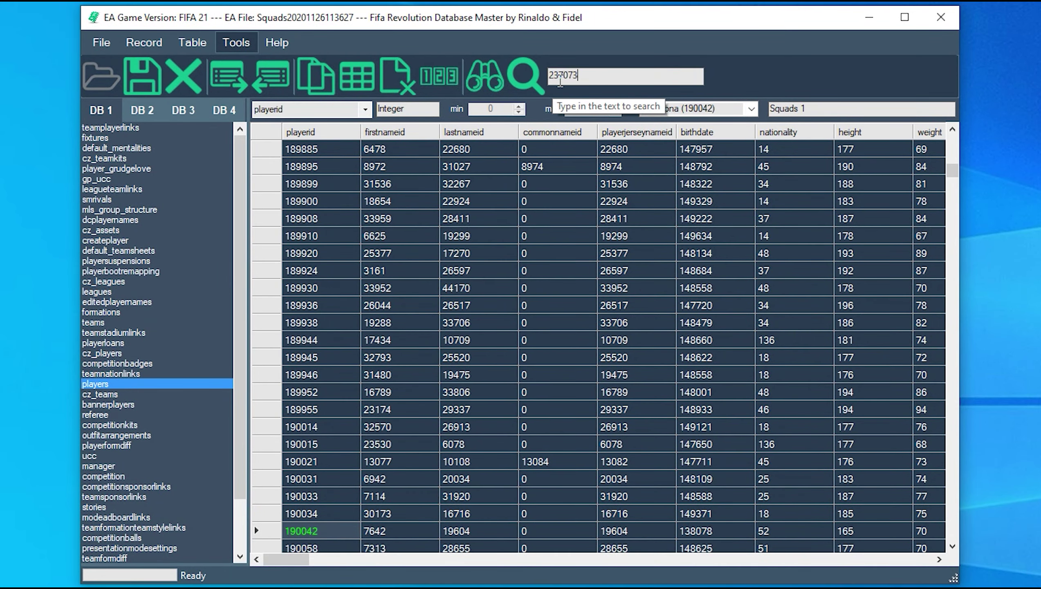
{"action": "left_click", "coordinate": [524, 76]}
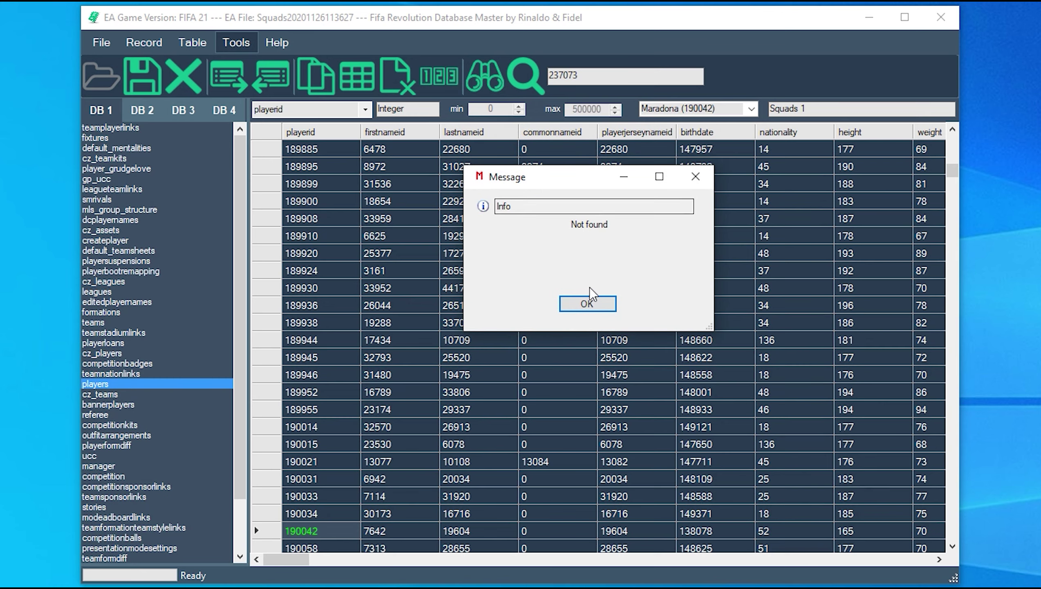
{"action": "left_click", "coordinate": [590, 300]}
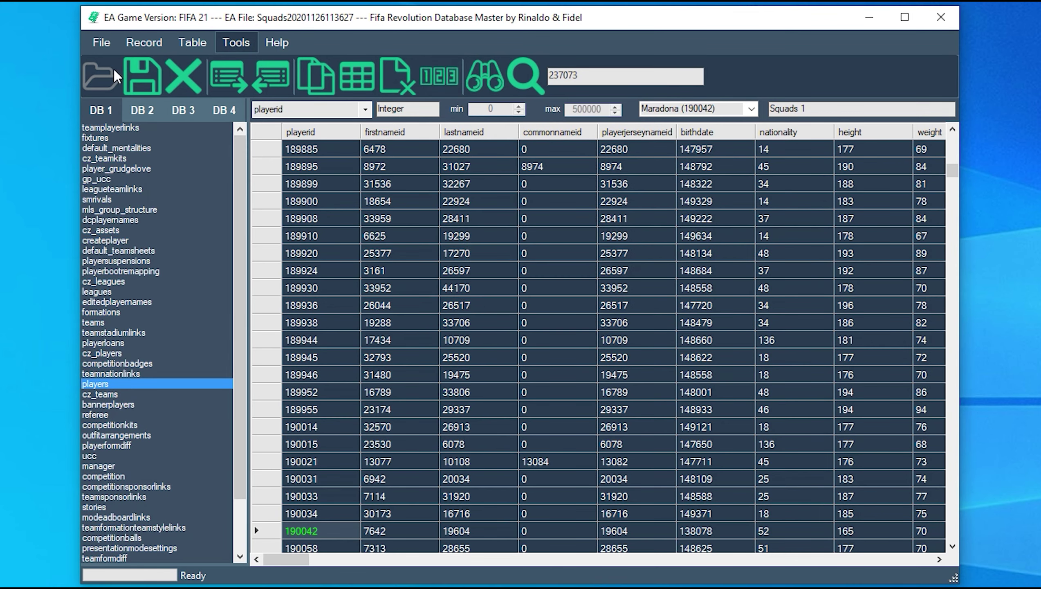
Export this players table as the Text Unicode file players.txt into the squads\Icons folder
{"action": "left_click", "coordinate": [238, 87]}
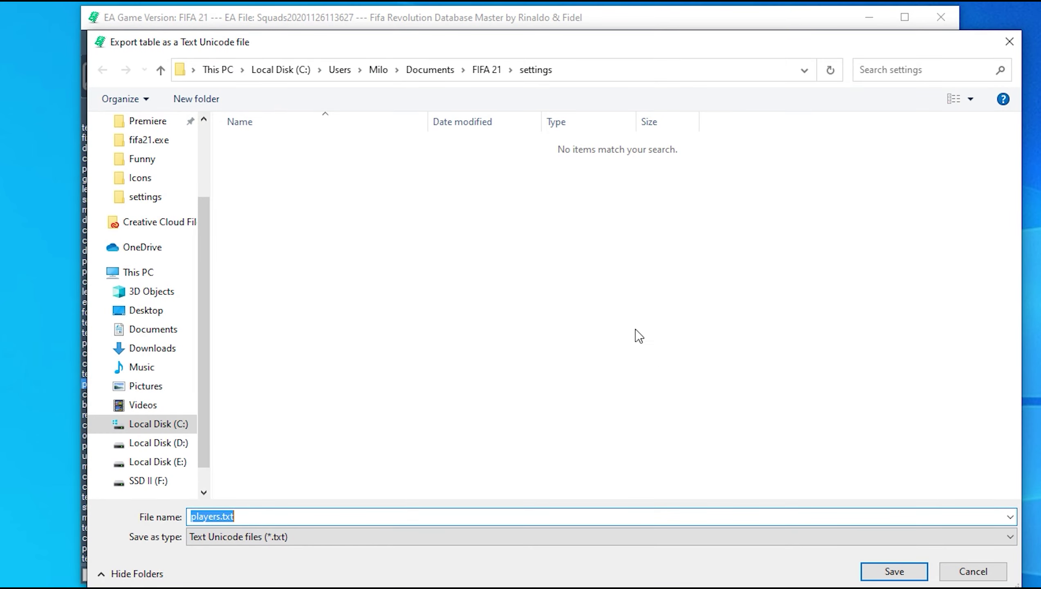
{"action": "left_click", "coordinate": [156, 177]}
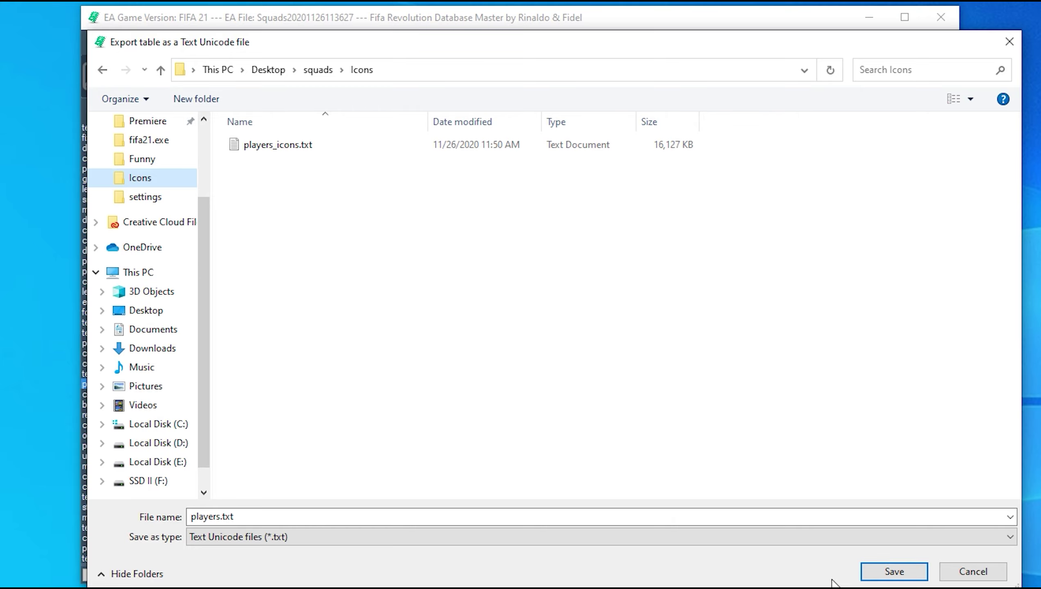
{"action": "left_click", "coordinate": [895, 571]}
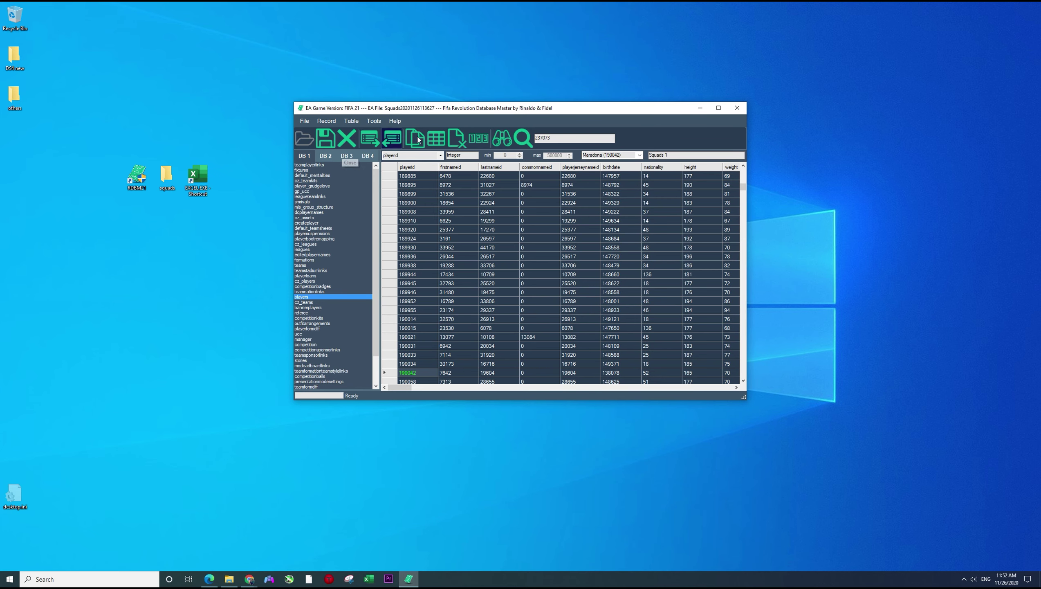
Switch to Excel and browse for a file to open in the Desktop folder squads\Icons, showing all file types
{"action": "left_click", "coordinate": [699, 108]}
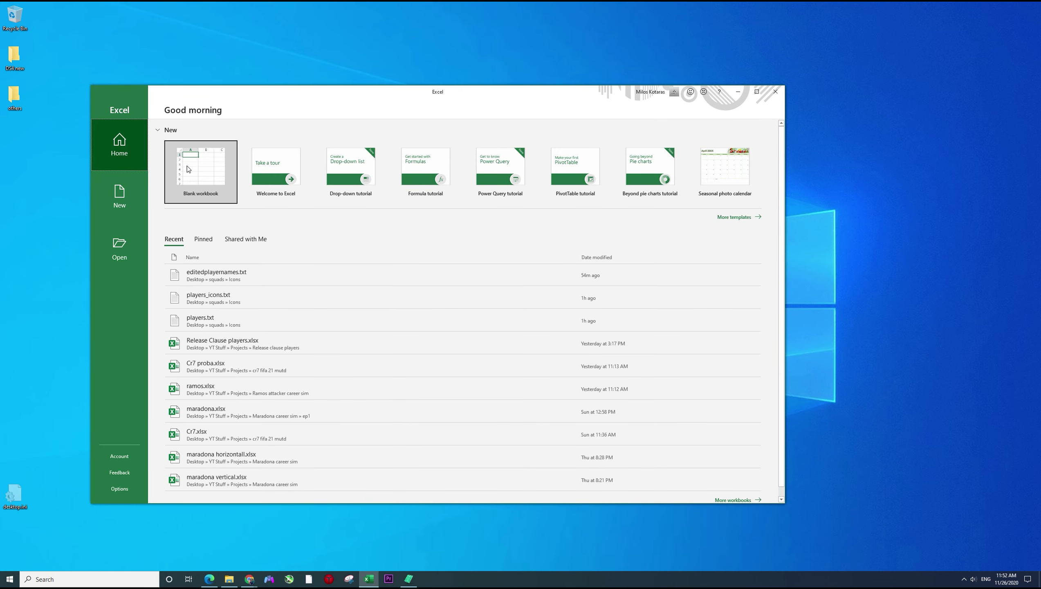
{"action": "left_click", "coordinate": [128, 243]}
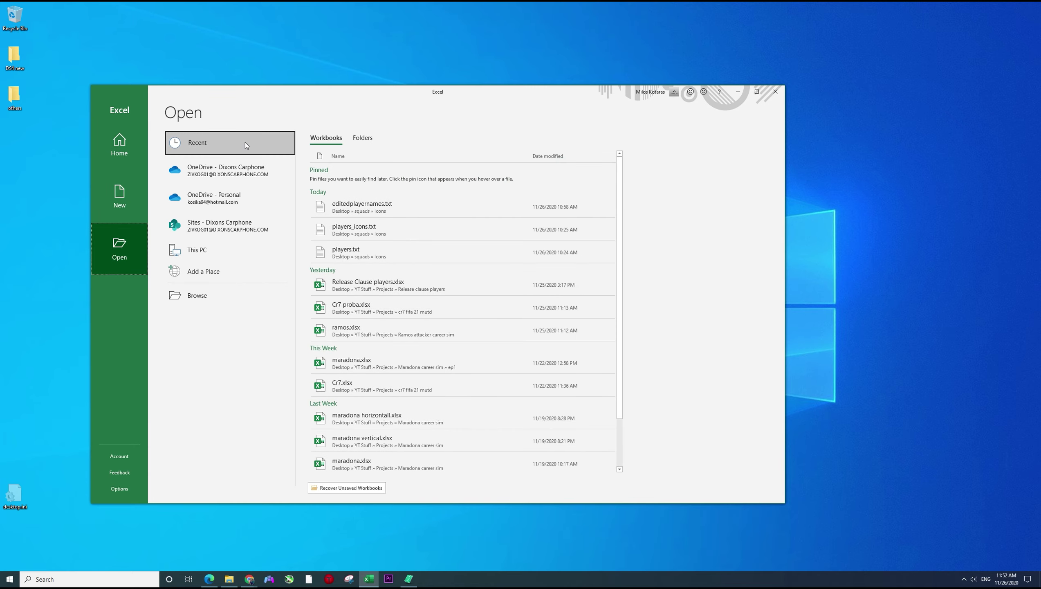
{"action": "left_click", "coordinate": [208, 296]}
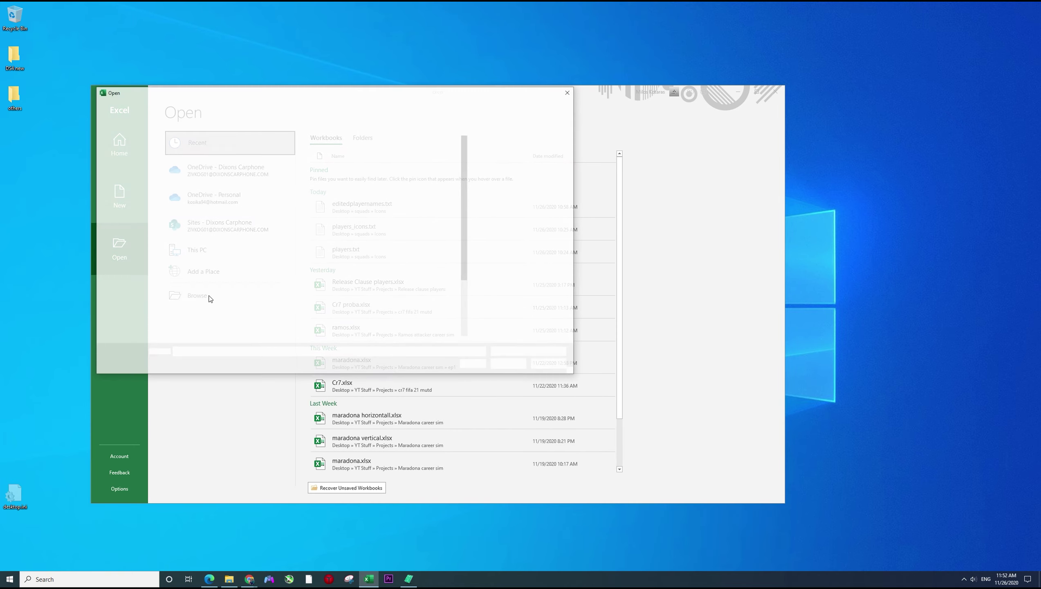
{"action": "left_click", "coordinate": [124, 240]}
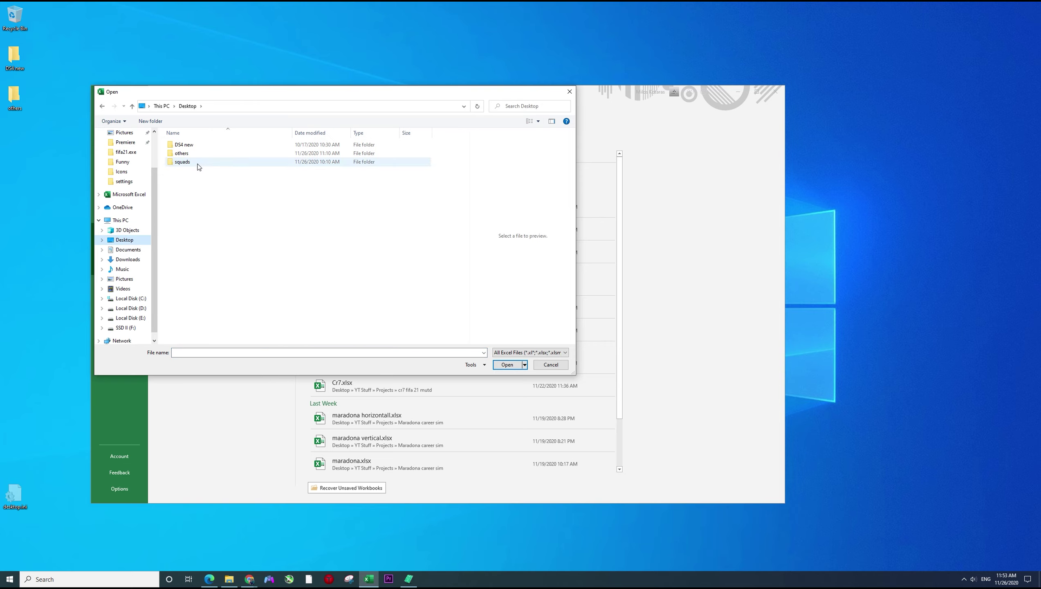
{"action": "double_click", "coordinate": [196, 163]}
{"action": "double_click", "coordinate": [183, 146]}
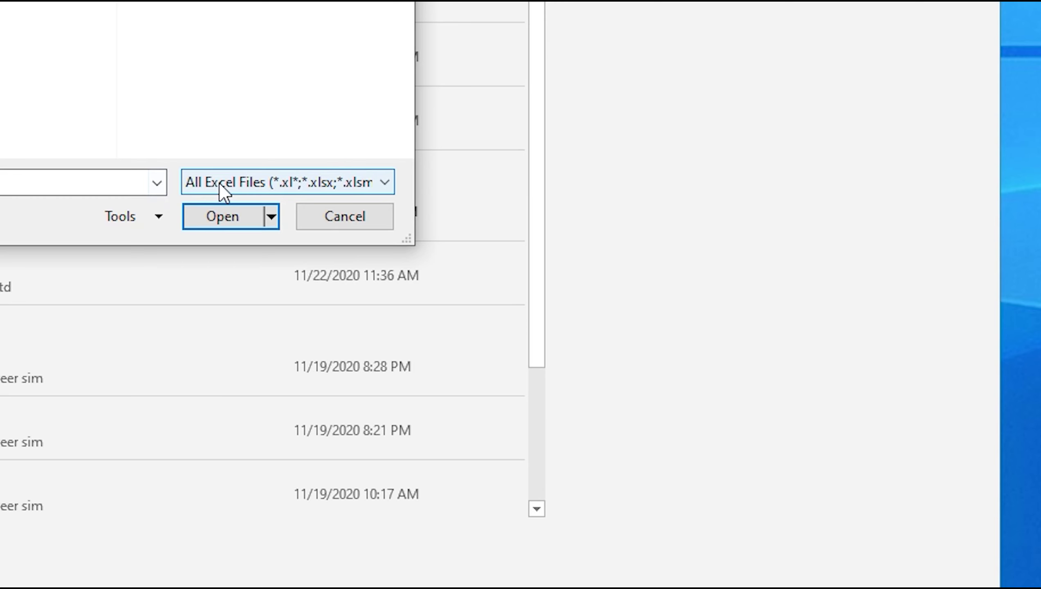
{"action": "left_click", "coordinate": [506, 351]}
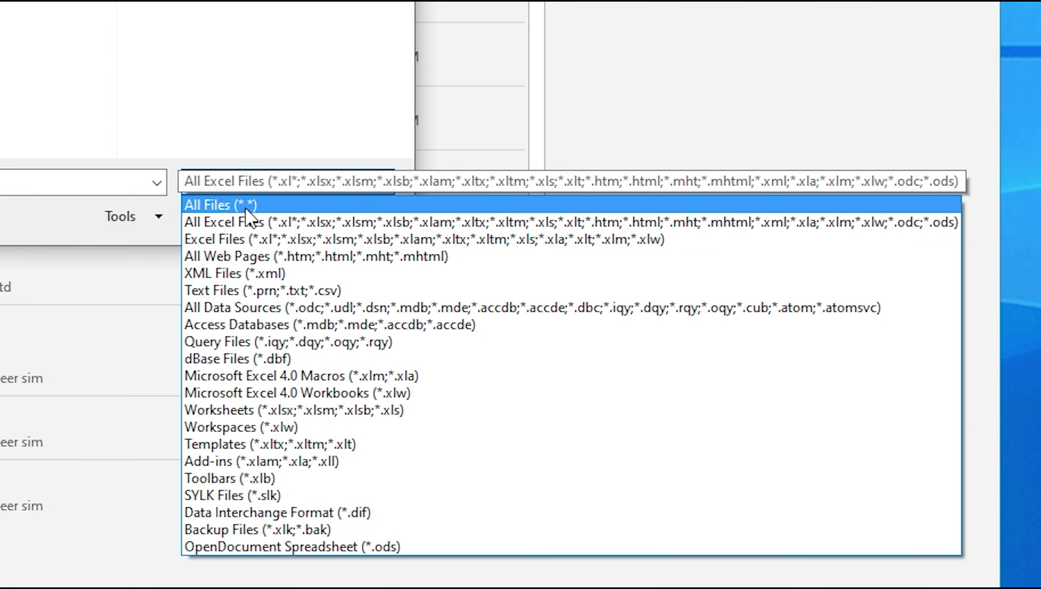
{"action": "left_click", "coordinate": [246, 204]}
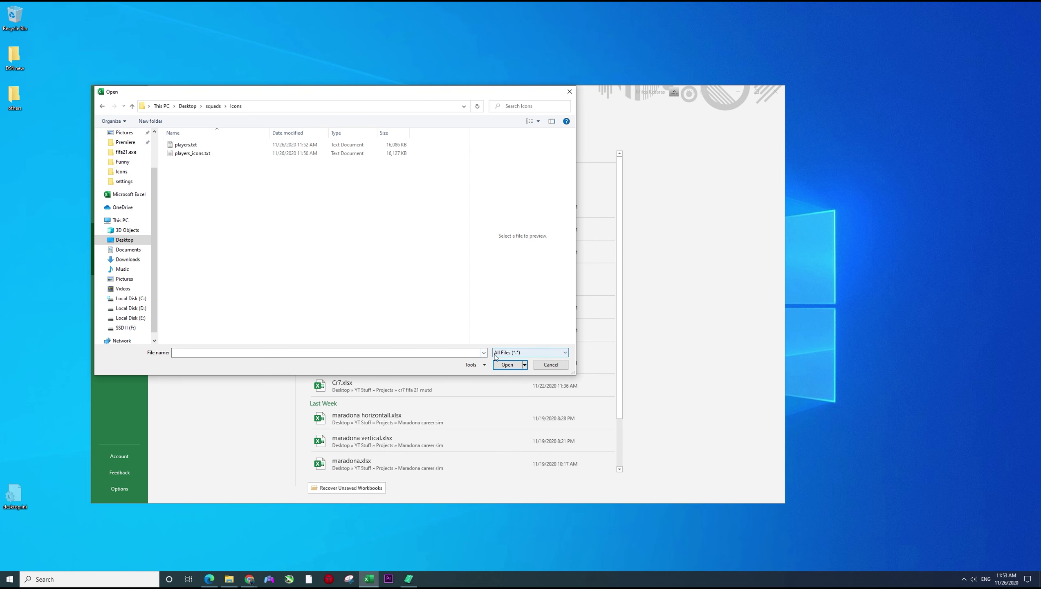
Open players_icons.txt as delimited text, accepting the default settings of the Text Import Wizard
{"action": "left_click", "coordinate": [198, 145]}
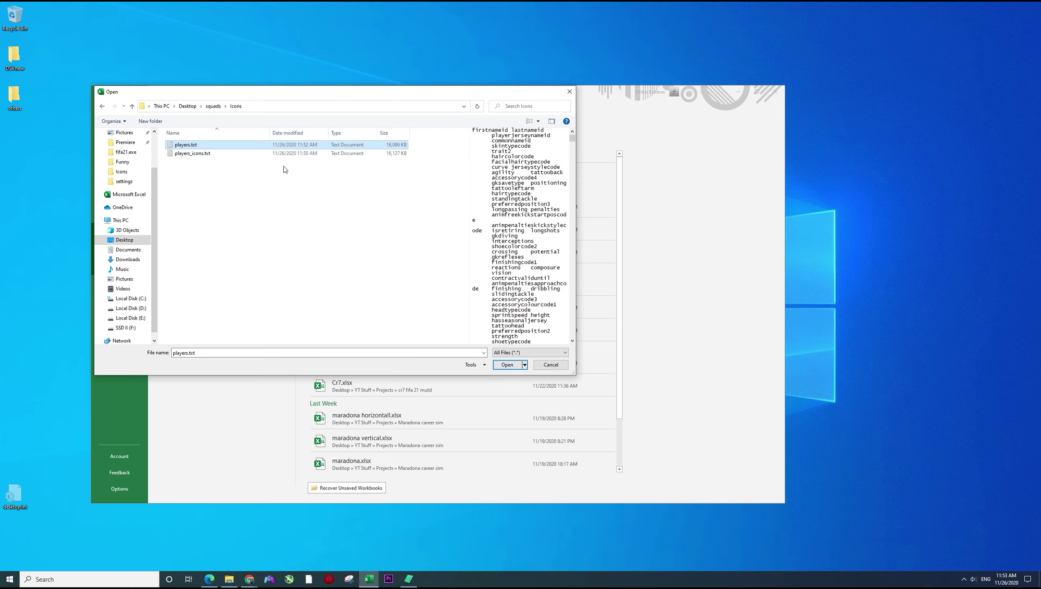
{"action": "left_click", "coordinate": [231, 153]}
{"action": "left_click", "coordinate": [502, 367]}
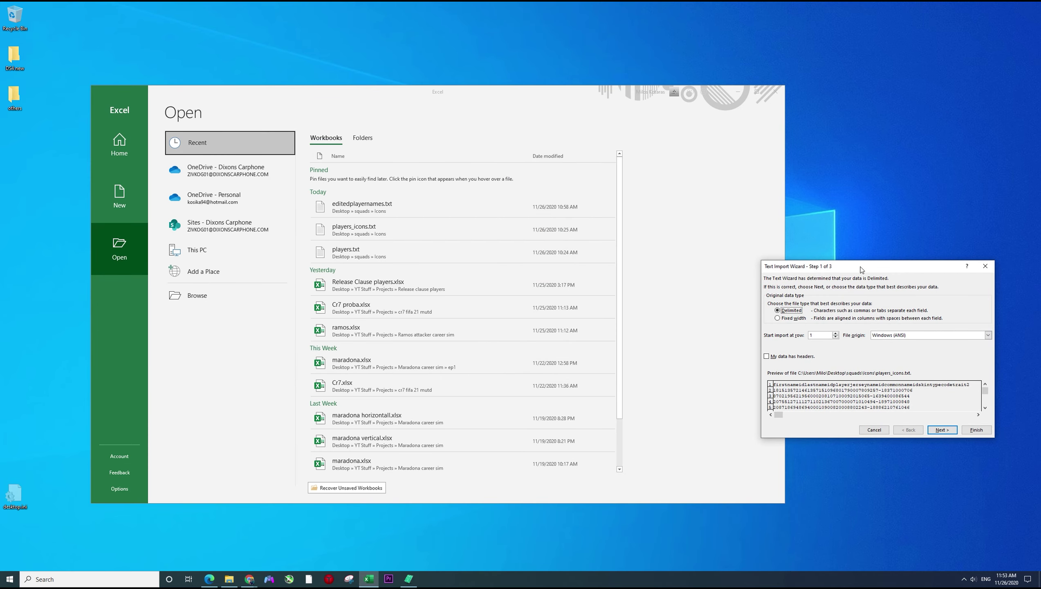
{"action": "left_click_drag", "start_coordinate": [861, 269], "coordinate": [518, 219]}
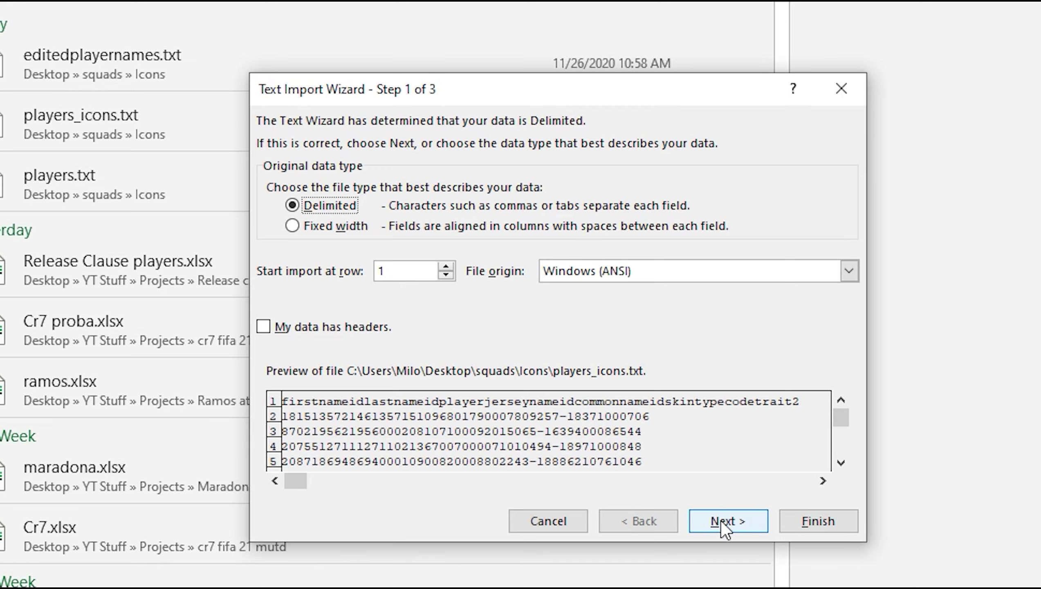
{"action": "left_click", "coordinate": [786, 521]}
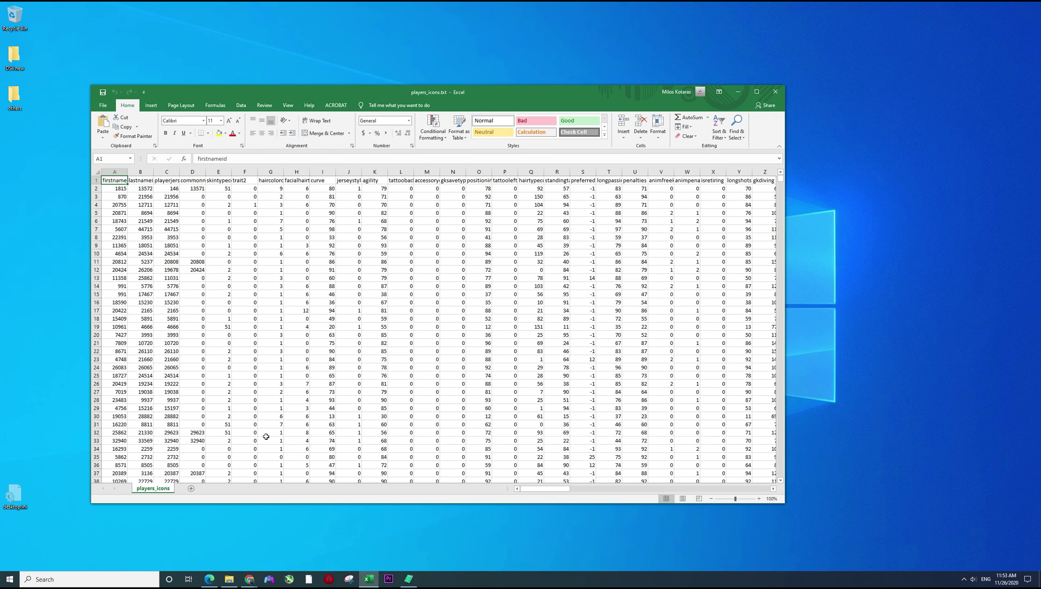
Maximize the players_icons.txt workbook window
{"action": "left_click_drag", "start_coordinate": [553, 490], "coordinate": [406, 496]}
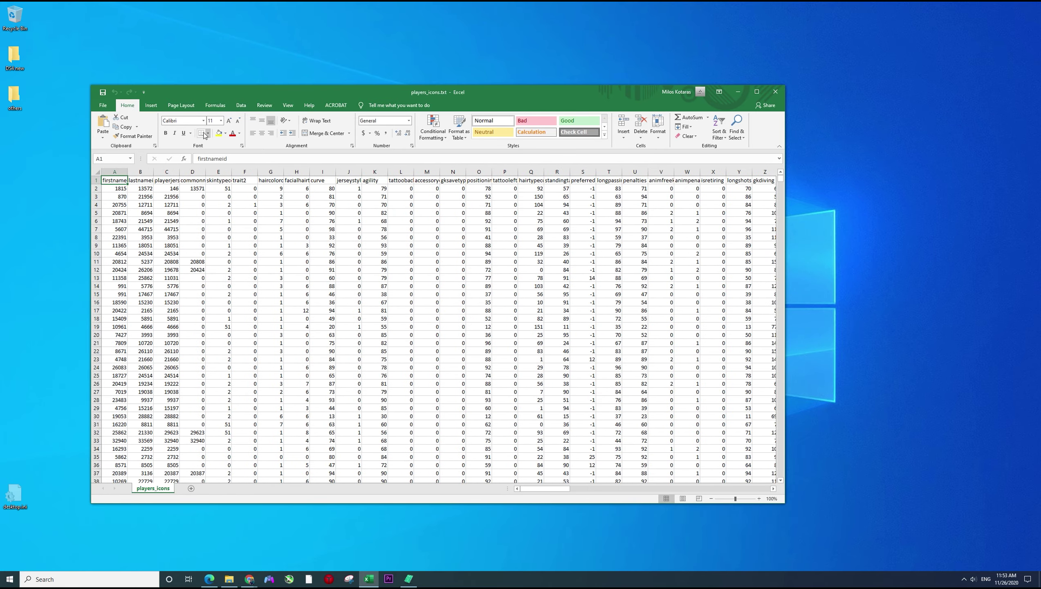
{"action": "left_click", "coordinate": [102, 108]}
{"action": "left_click", "coordinate": [102, 108]}
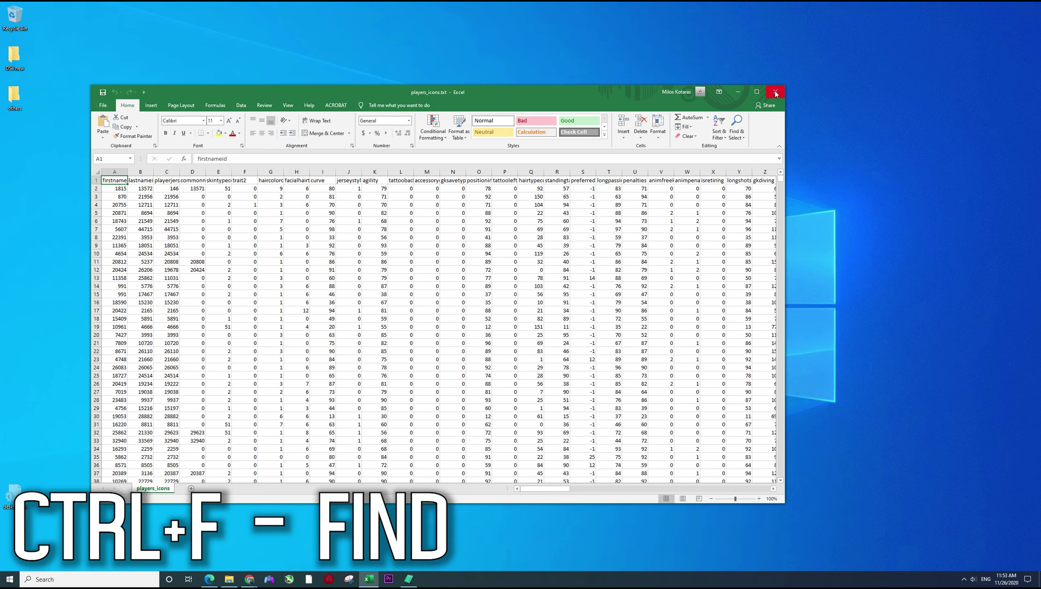
{"action": "left_click", "coordinate": [757, 92]}
{"action": "left_click", "coordinate": [310, 209]}
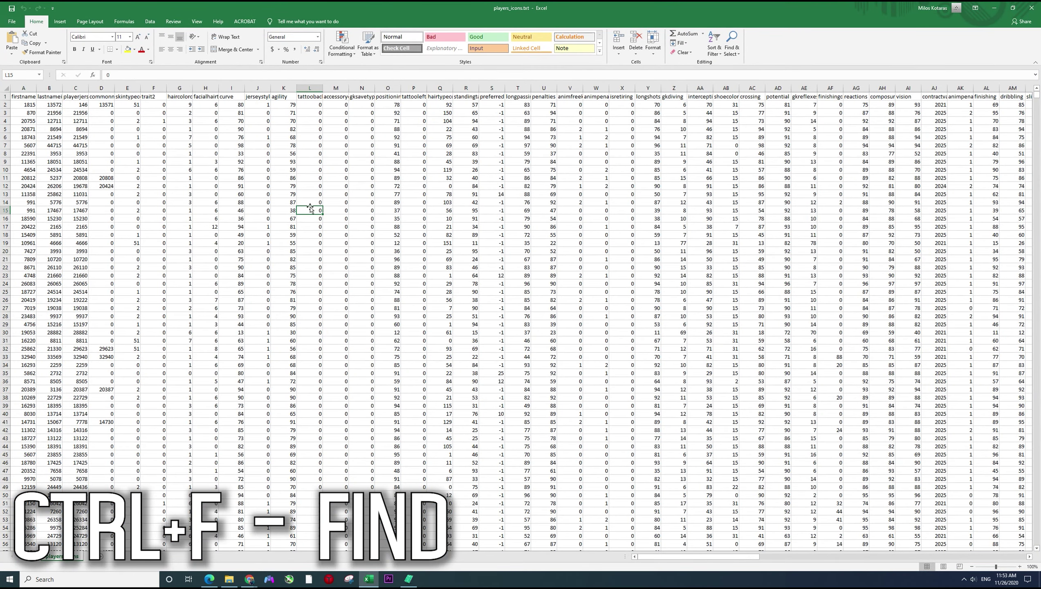
Find the BASE Maradona's playerid 237073 in the players_icons sheet and copy its entire row 11244
{"action": "key", "text": "ctrl+f"}
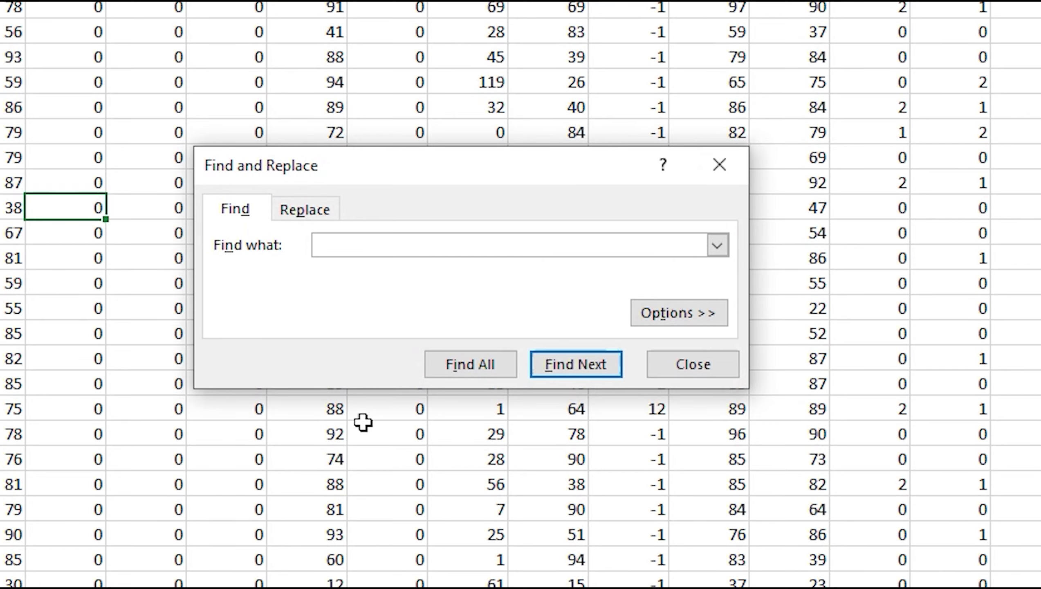
{"action": "type", "text": "237073"}
{"action": "left_click", "coordinate": [566, 368]}
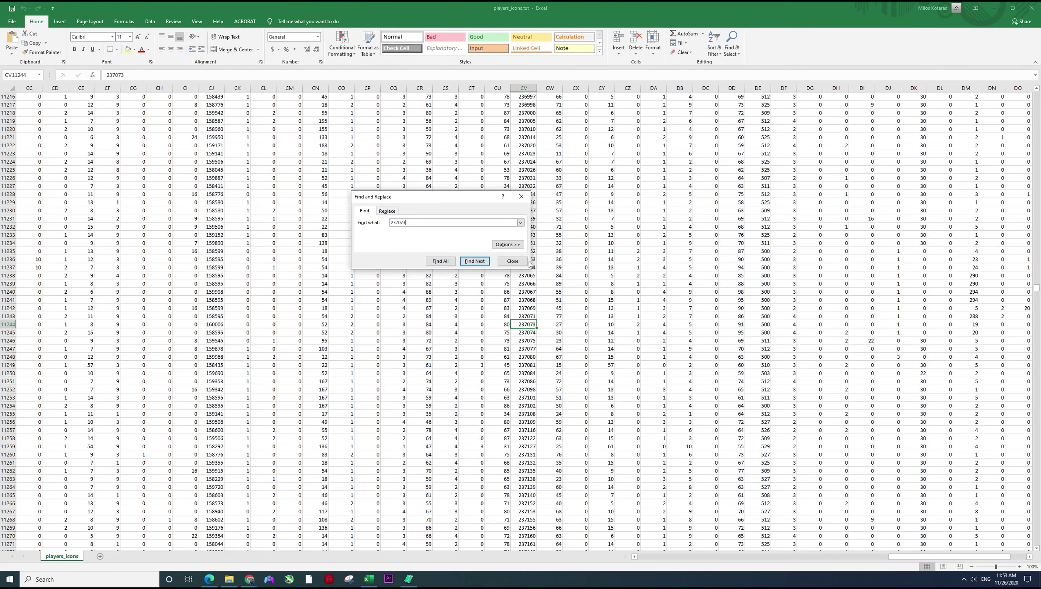
{"action": "left_click", "coordinate": [526, 262]}
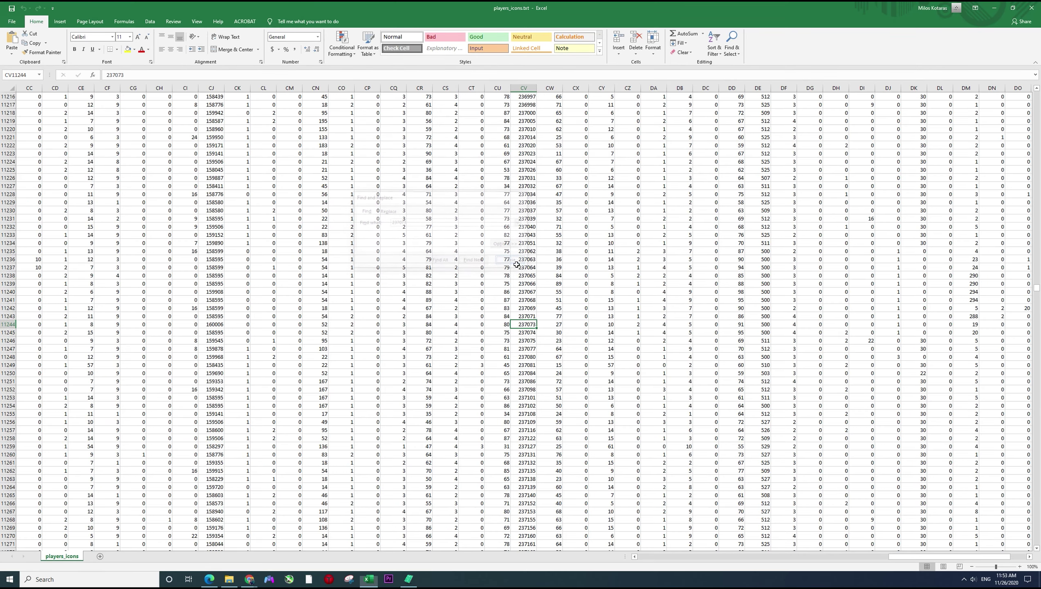
{"action": "left_click", "coordinate": [17, 324]}
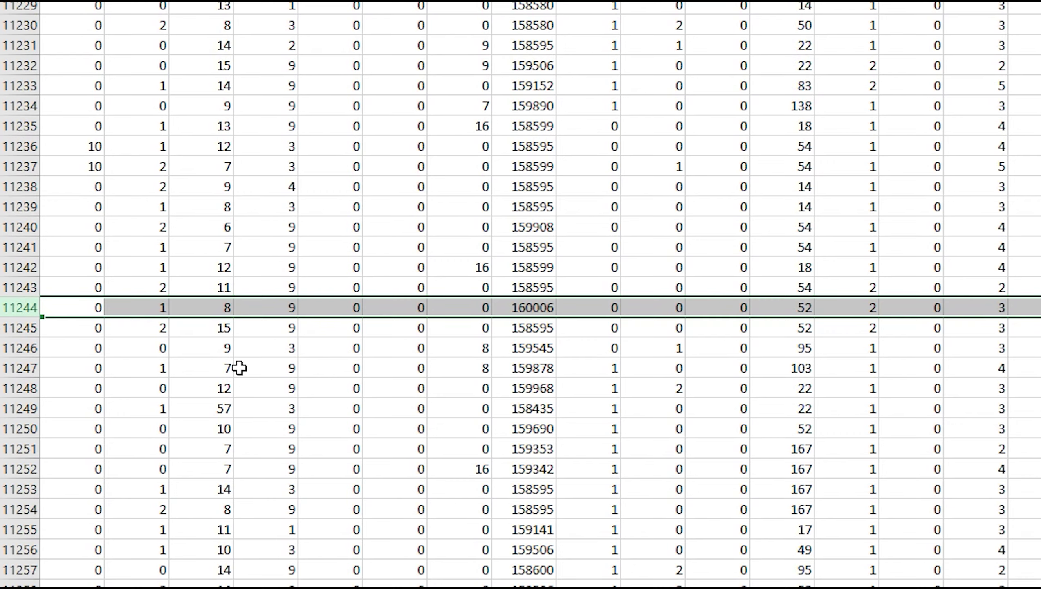
{"action": "key", "text": "ctrl+c"}
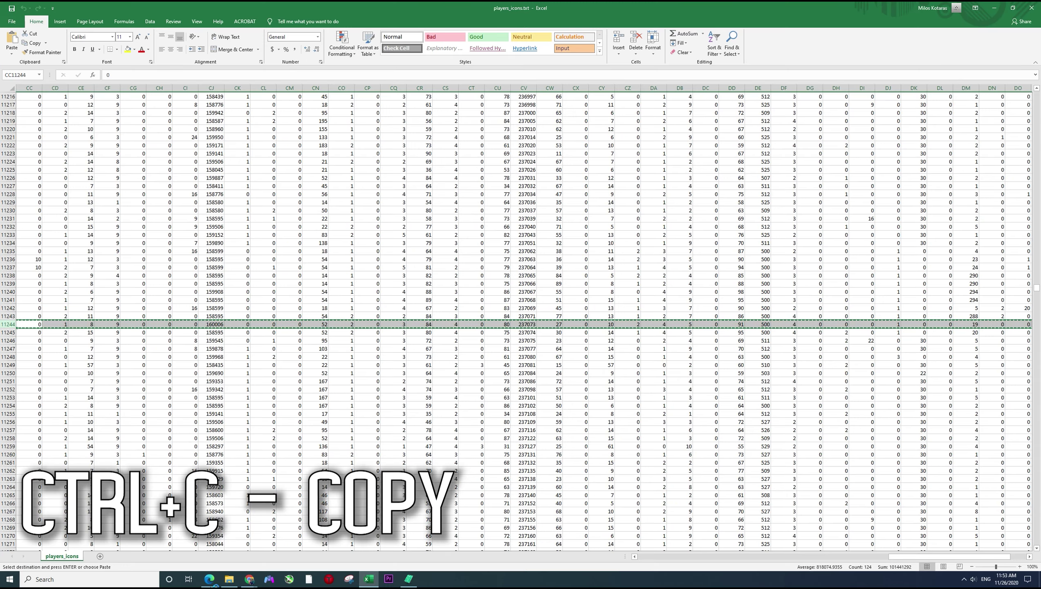
Open players.txt from the squads\Icons folder in Excel through File Explorer
{"action": "left_click", "coordinate": [229, 581]}
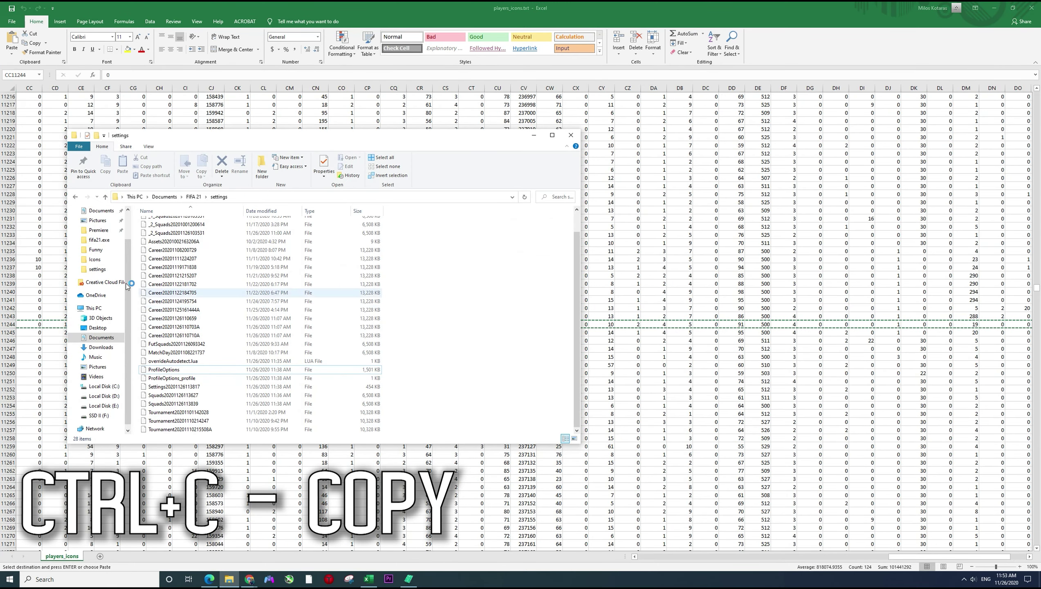
{"action": "scroll", "coordinate": [99, 289], "scroll_direction": "up", "scroll_amount": 2}
{"action": "left_click", "coordinate": [101, 298]}
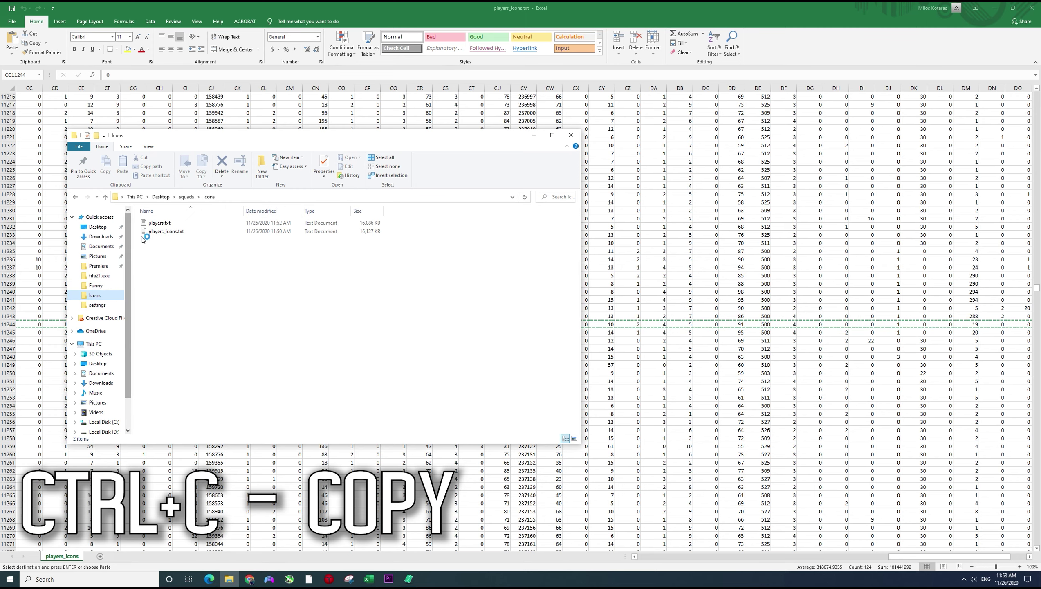
{"action": "double_click", "coordinate": [161, 225]}
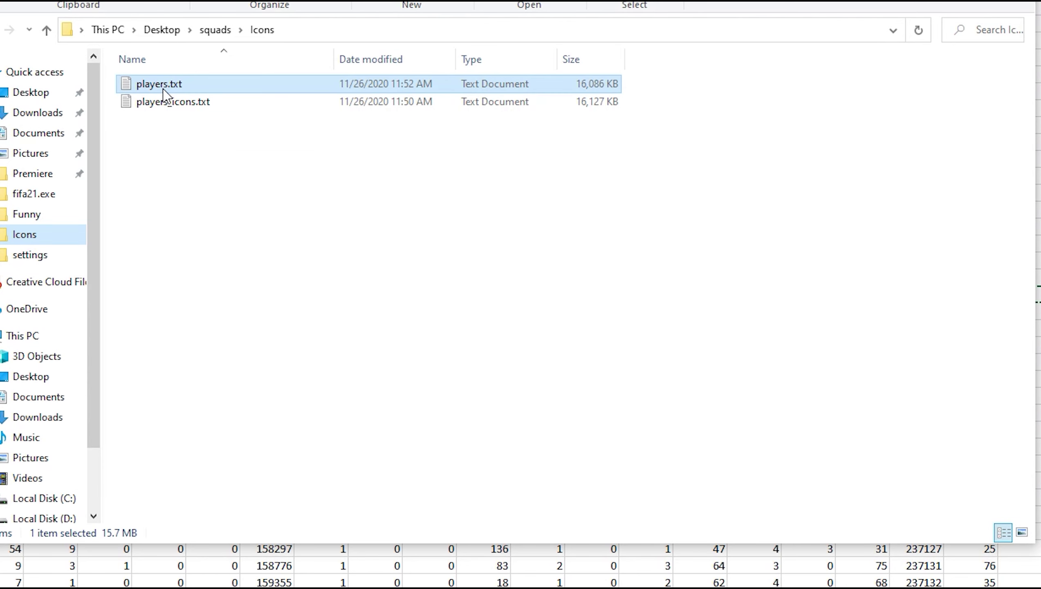
{"action": "right_click", "coordinate": [164, 89]}
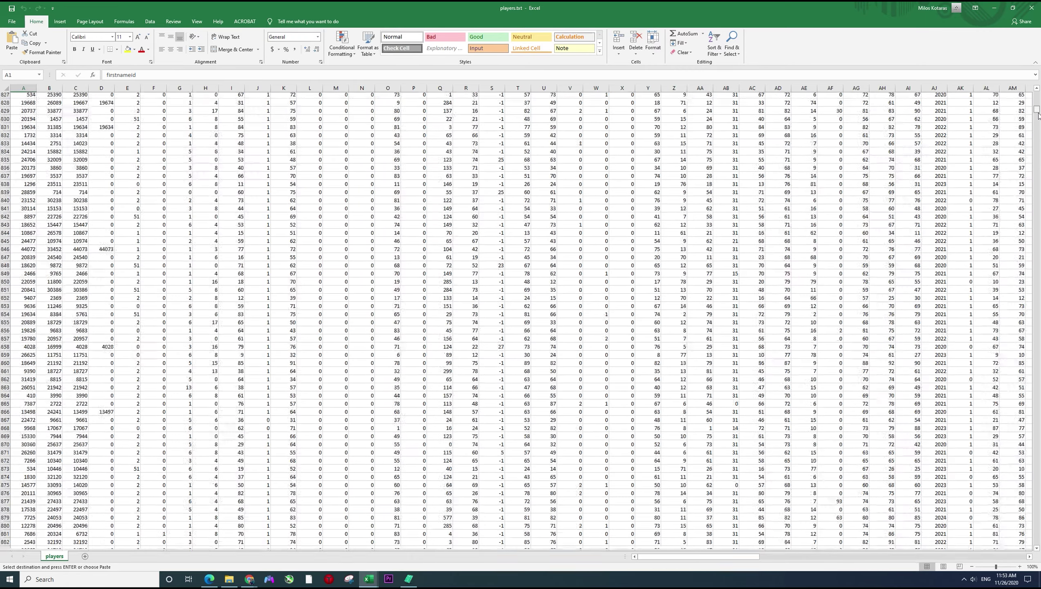
Paste the copied Maradona row into row 19566, the first unused row below the player records in players.txt
{"action": "left_click_drag", "start_coordinate": [1038, 116], "coordinate": [1026, 439]}
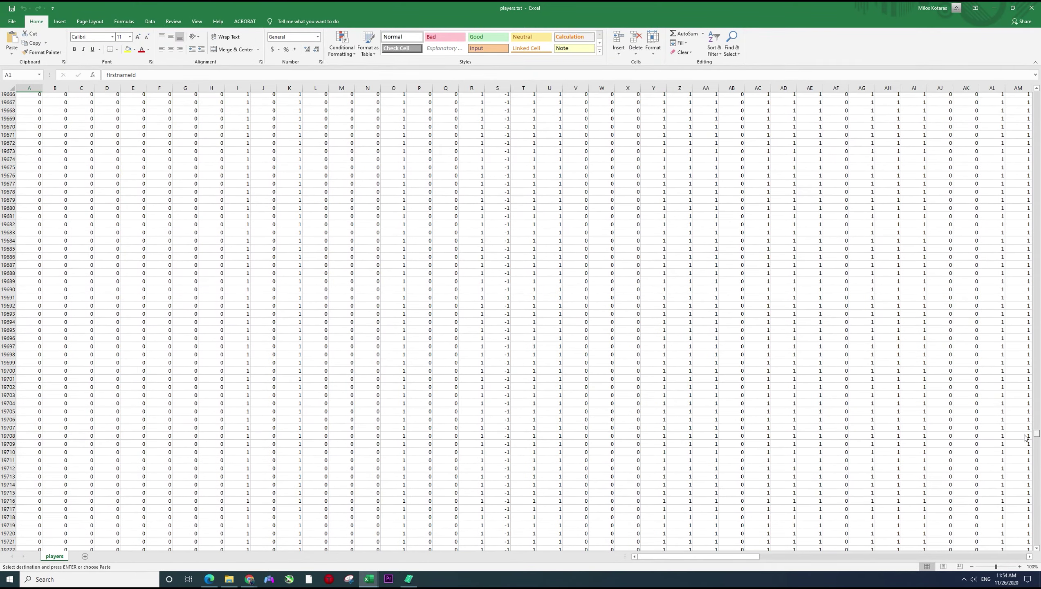
{"action": "scroll", "coordinate": [761, 355], "scroll_direction": "up", "scroll_amount": 20}
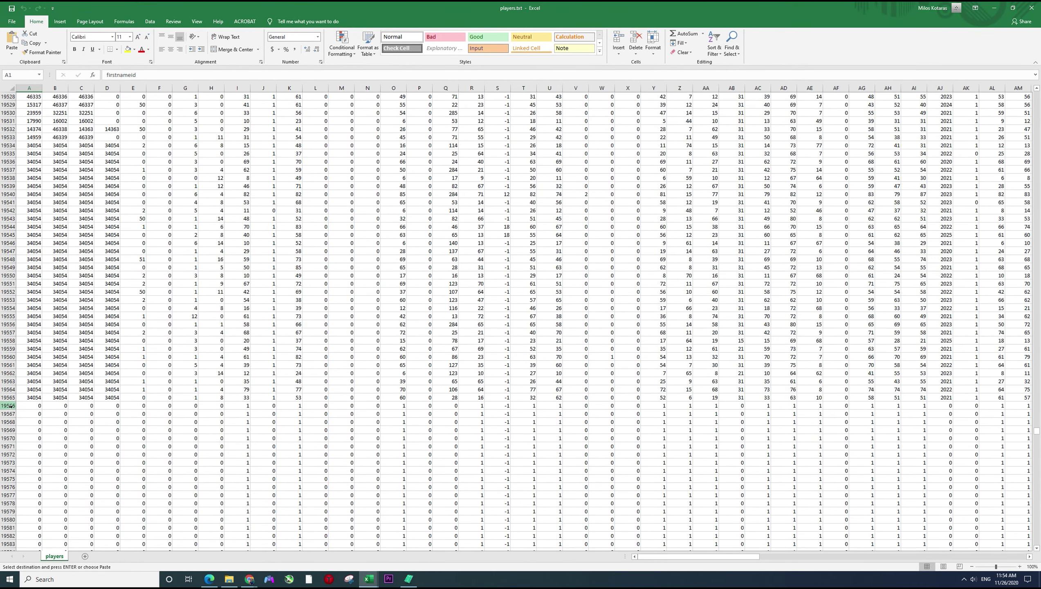
{"action": "left_click", "coordinate": [9, 405]}
{"action": "key", "text": "ctrl+v"}
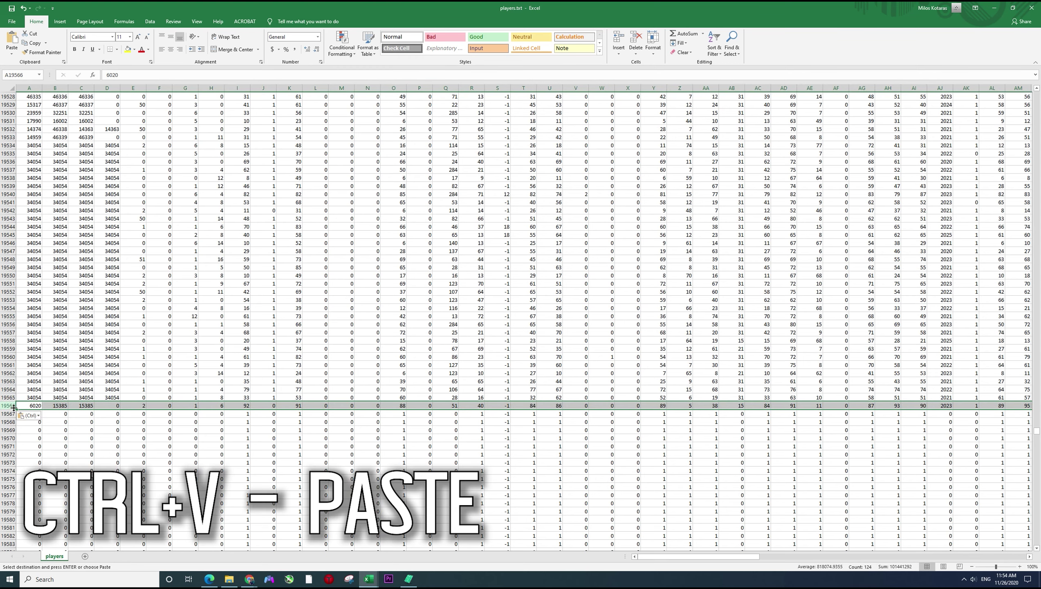
{"action": "left_click", "coordinate": [81, 445]}
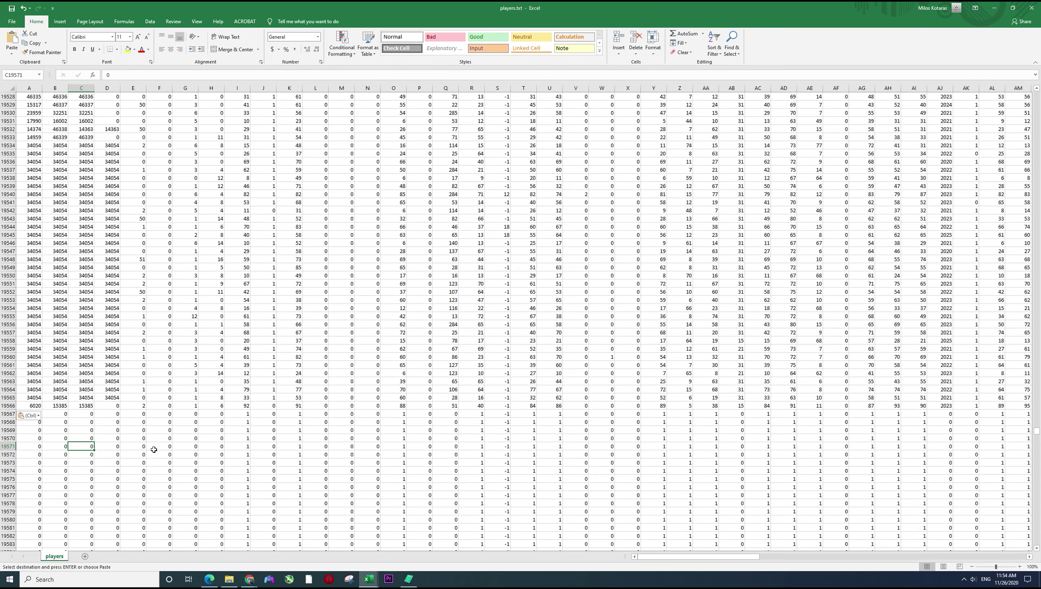
Save players.txt in its Unicode Text format, close Excel and minimize the Icons folder window
{"action": "key", "text": "ctrl+s"}
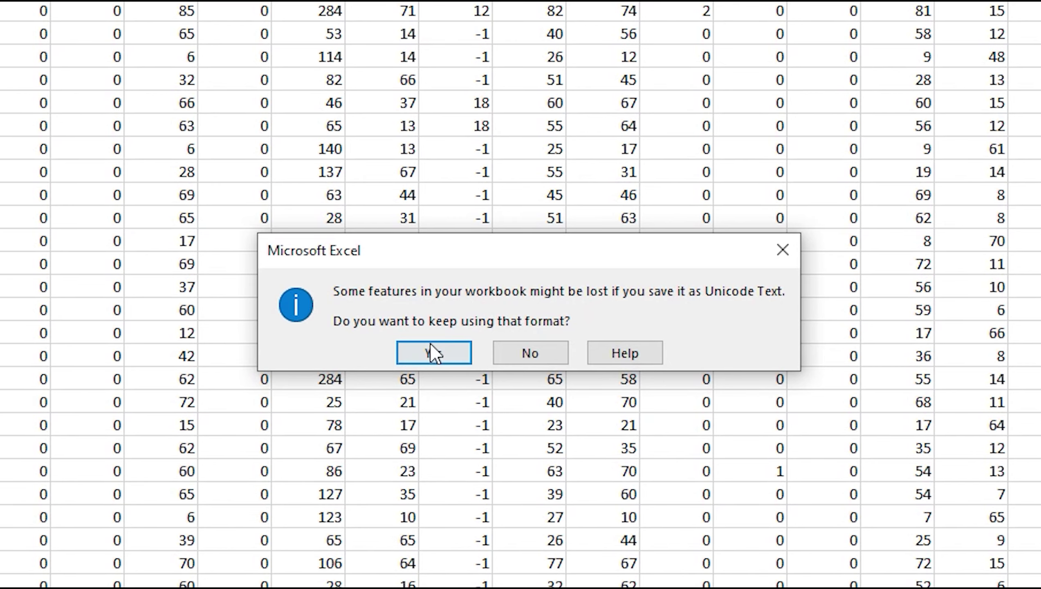
{"action": "left_click", "coordinate": [430, 346]}
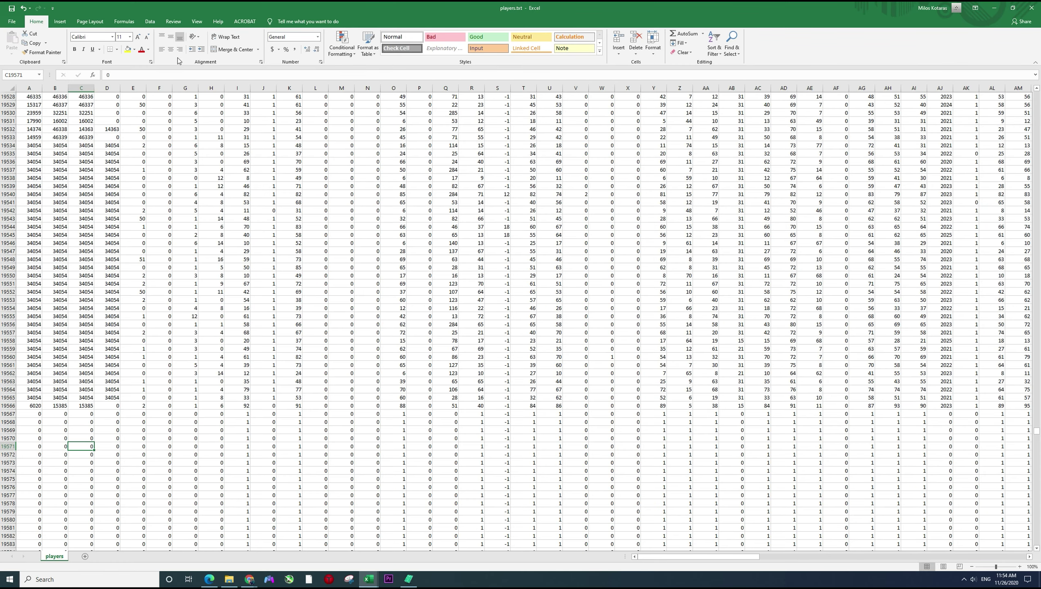
{"action": "left_click", "coordinate": [1032, 12]}
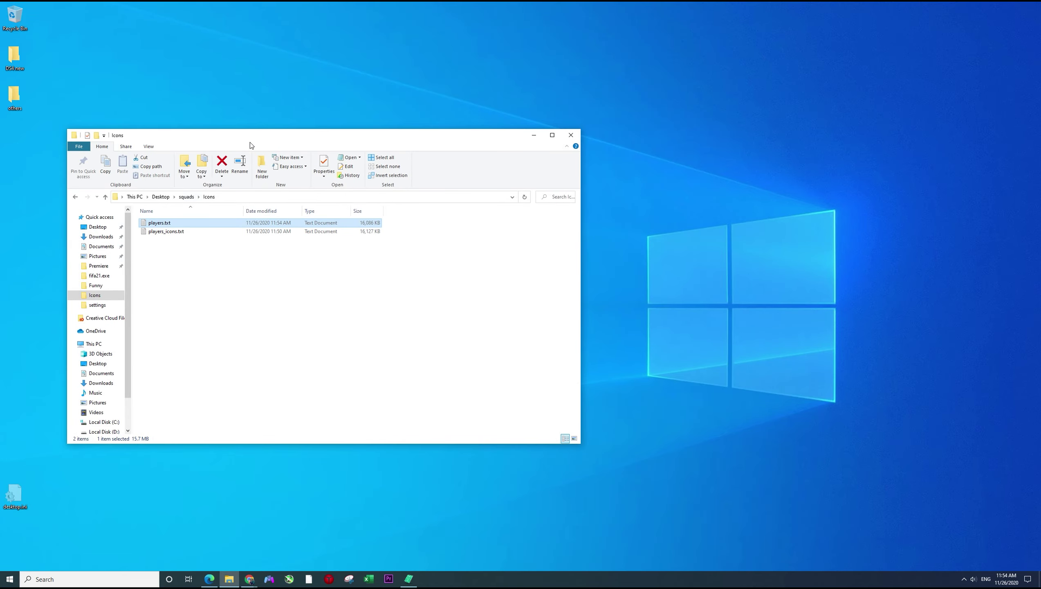
{"action": "left_click", "coordinate": [534, 135]}
Switch to Revolution Database Master and import players.txt from squads\Icons into the players table
{"action": "left_click", "coordinate": [409, 578]}
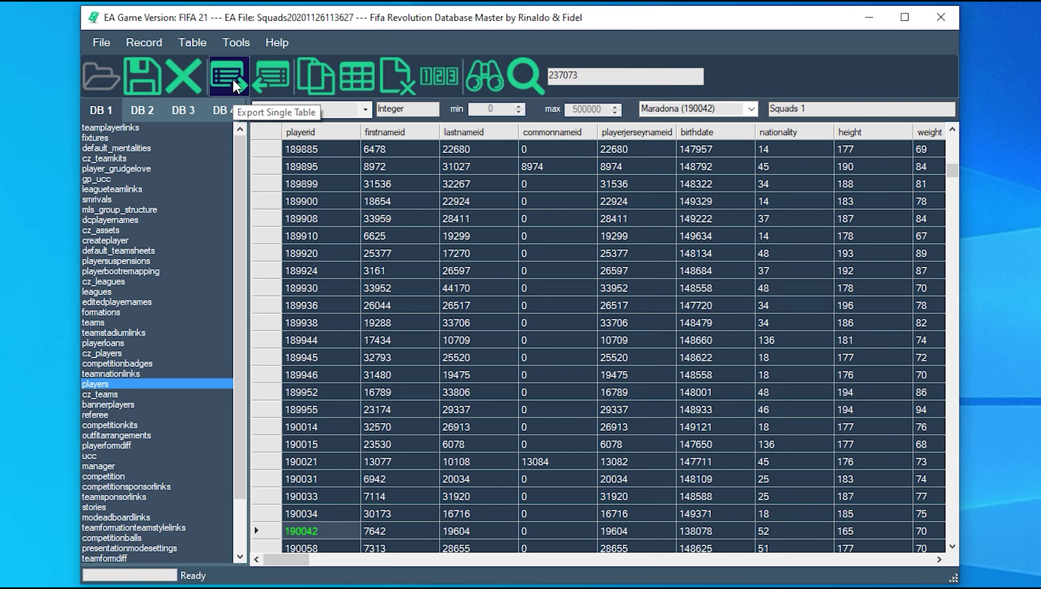
{"action": "left_click", "coordinate": [269, 79]}
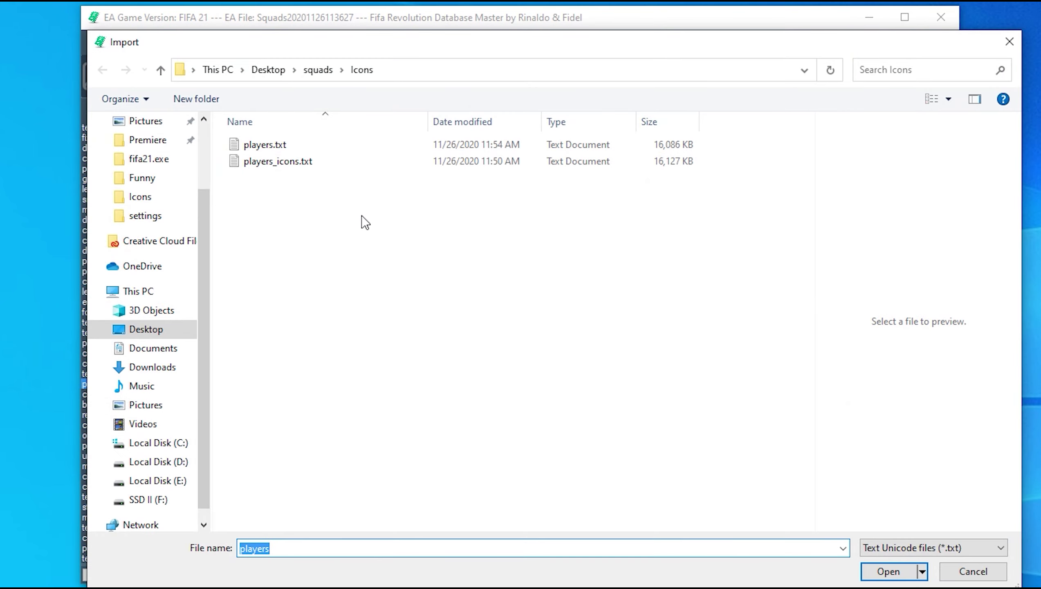
{"action": "left_click", "coordinate": [260, 149]}
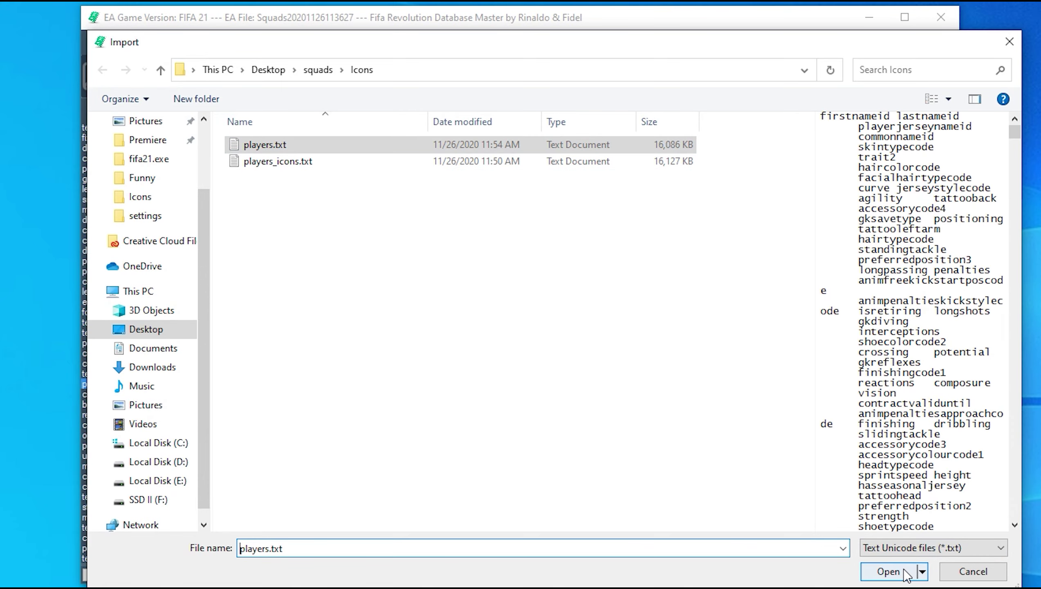
{"action": "left_click", "coordinate": [888, 571]}
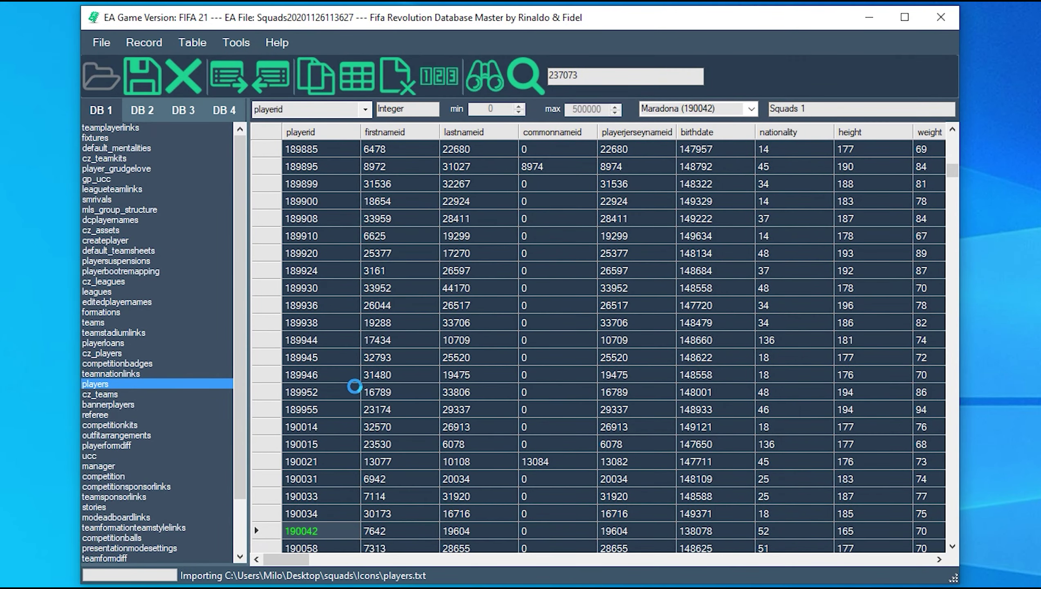
Search the playerid column of the imported players table for 237073
{"action": "left_click", "coordinate": [307, 253]}
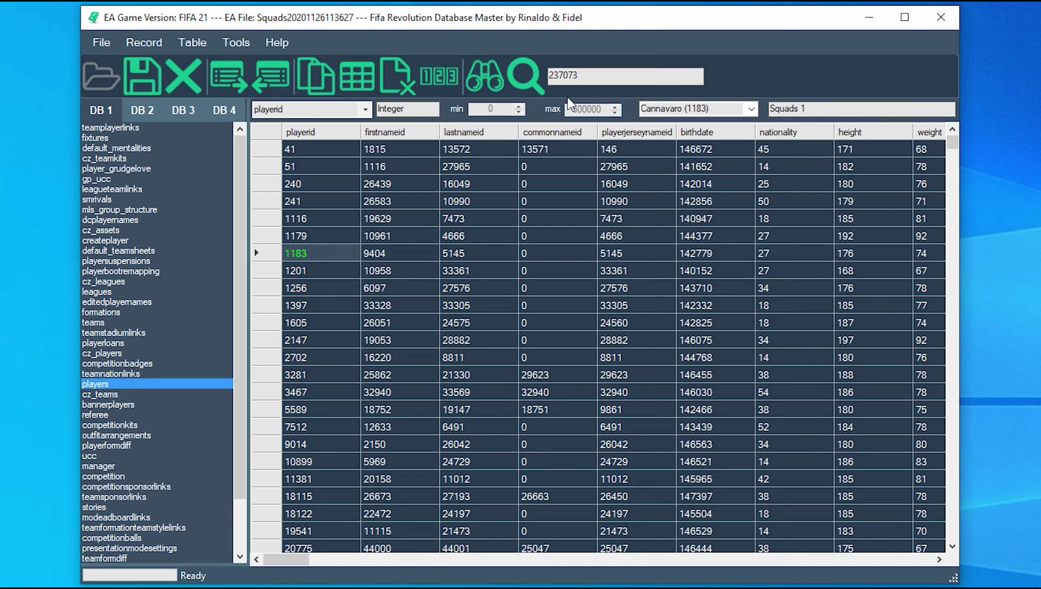
{"action": "left_click", "coordinate": [526, 87]}
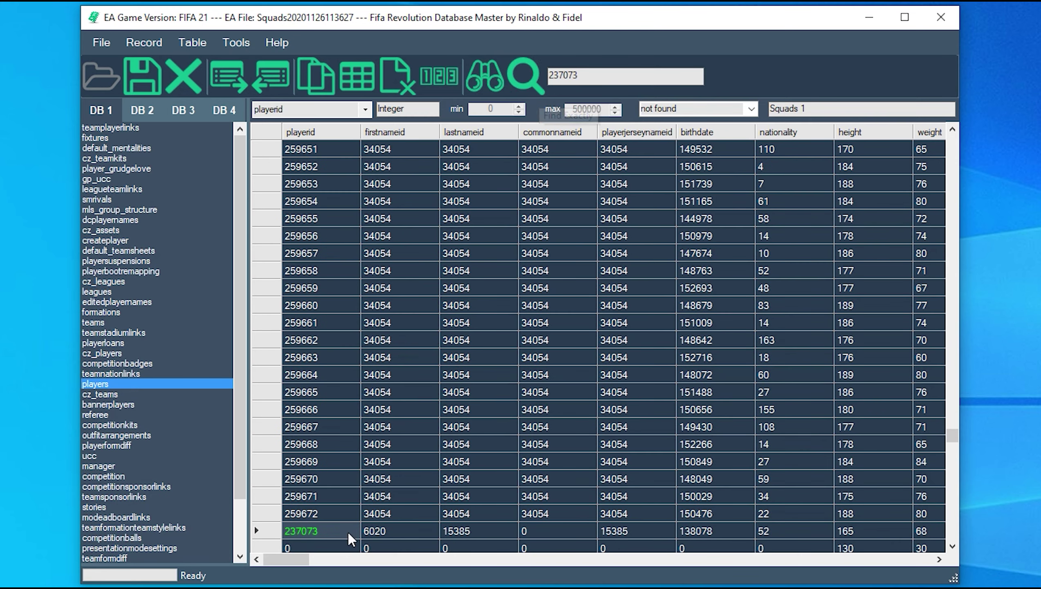